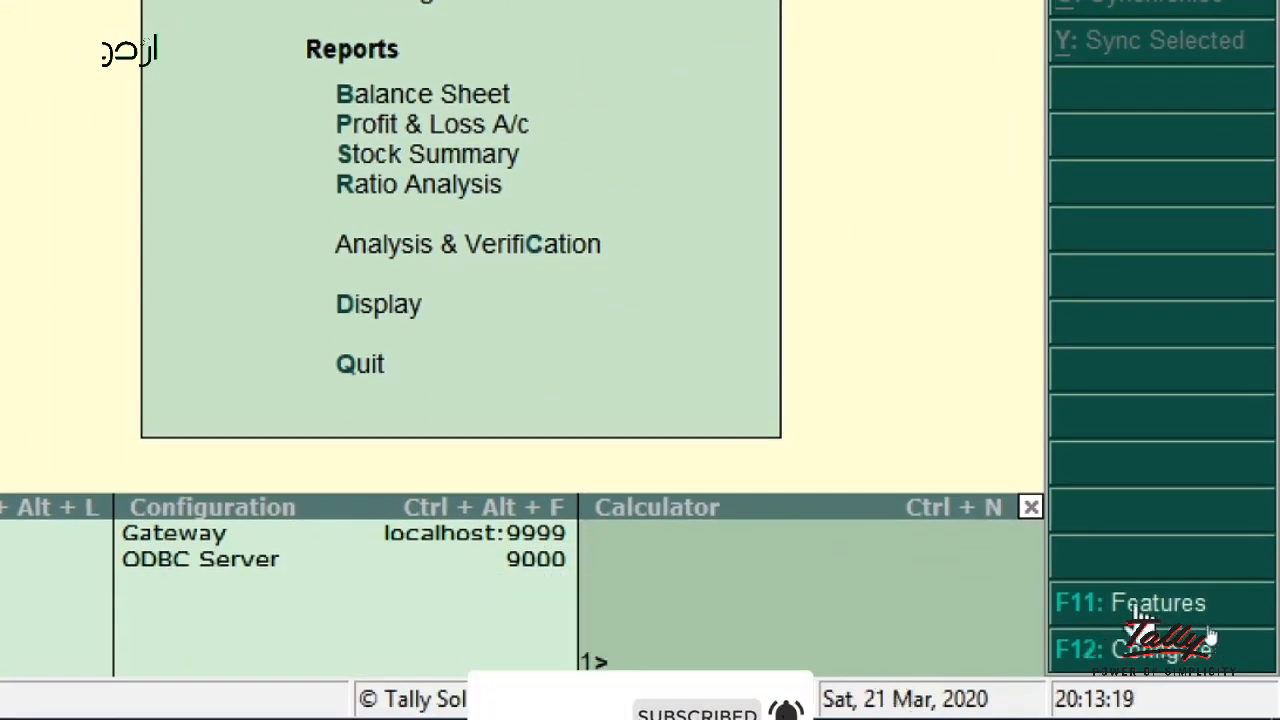
- Bring up the Accounting Features screen from the F11 Company Features menu
click(1140, 612)
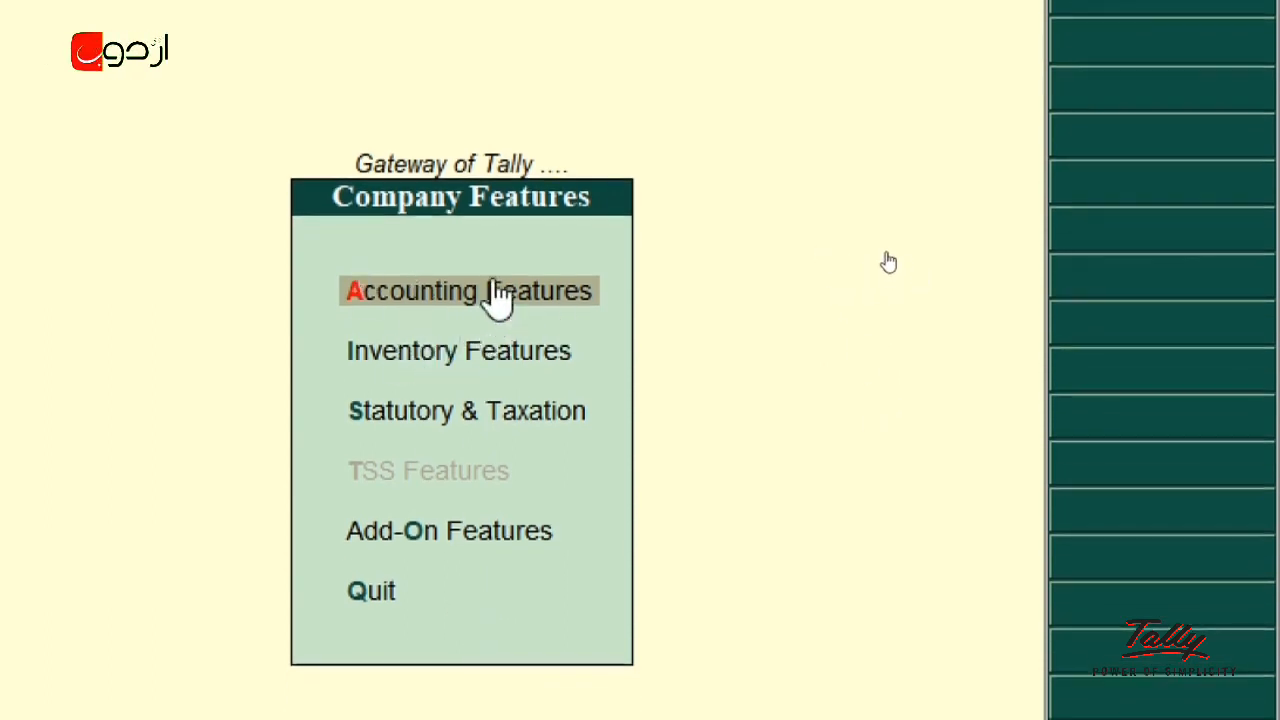
click(491, 290)
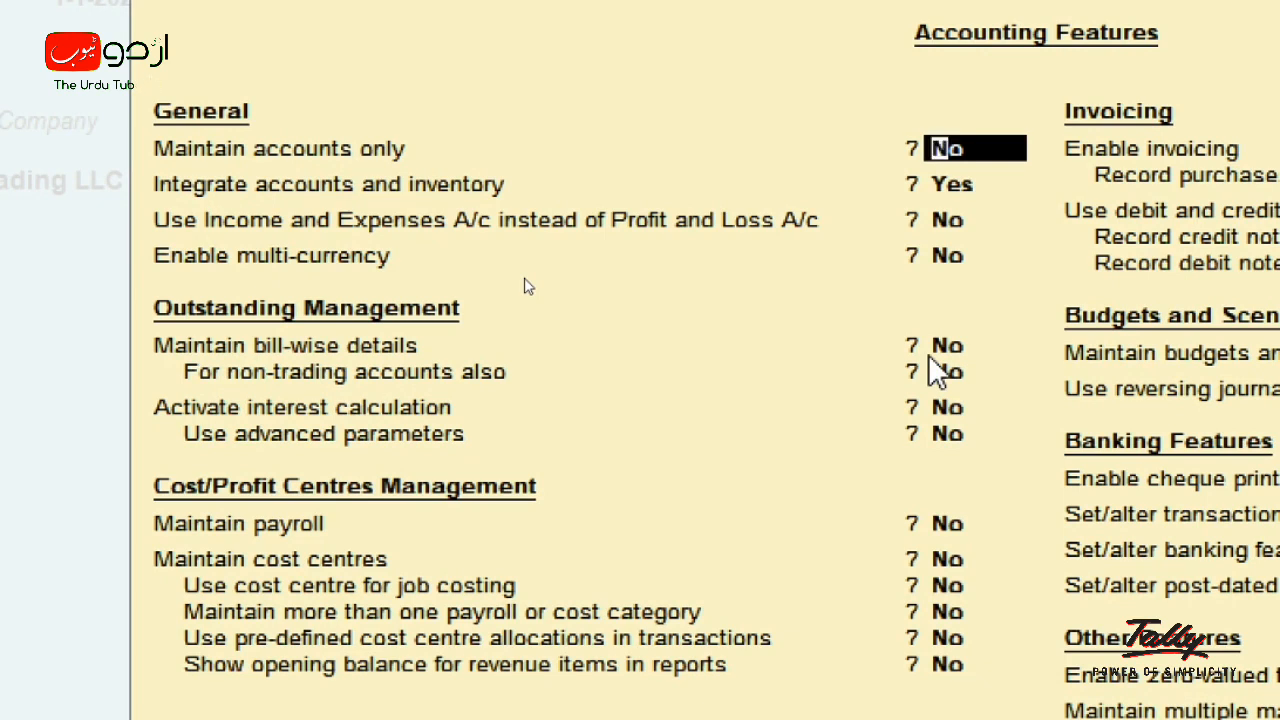
- Set Maintain bill-wise details to Yes, leave the other features unchanged, and accept the settings
key(Return)
key(Return)
key(Return)
key(Return)
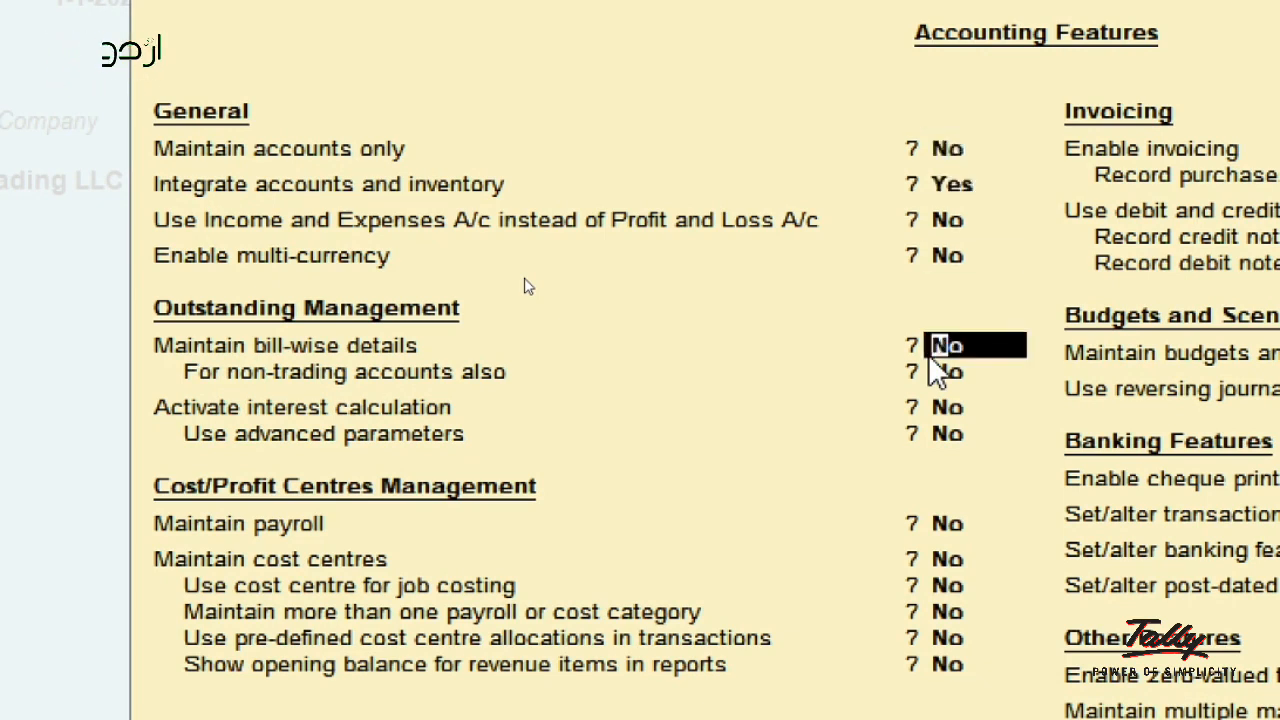
text(yes)
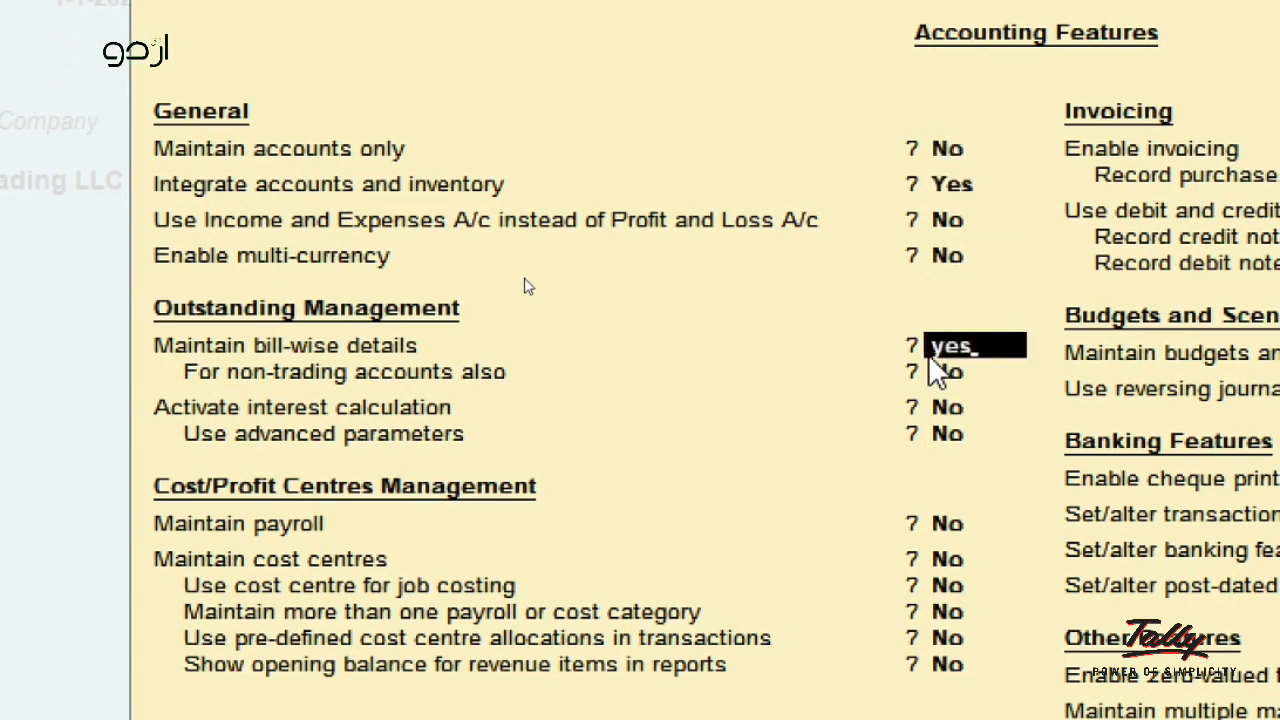
key(Return)
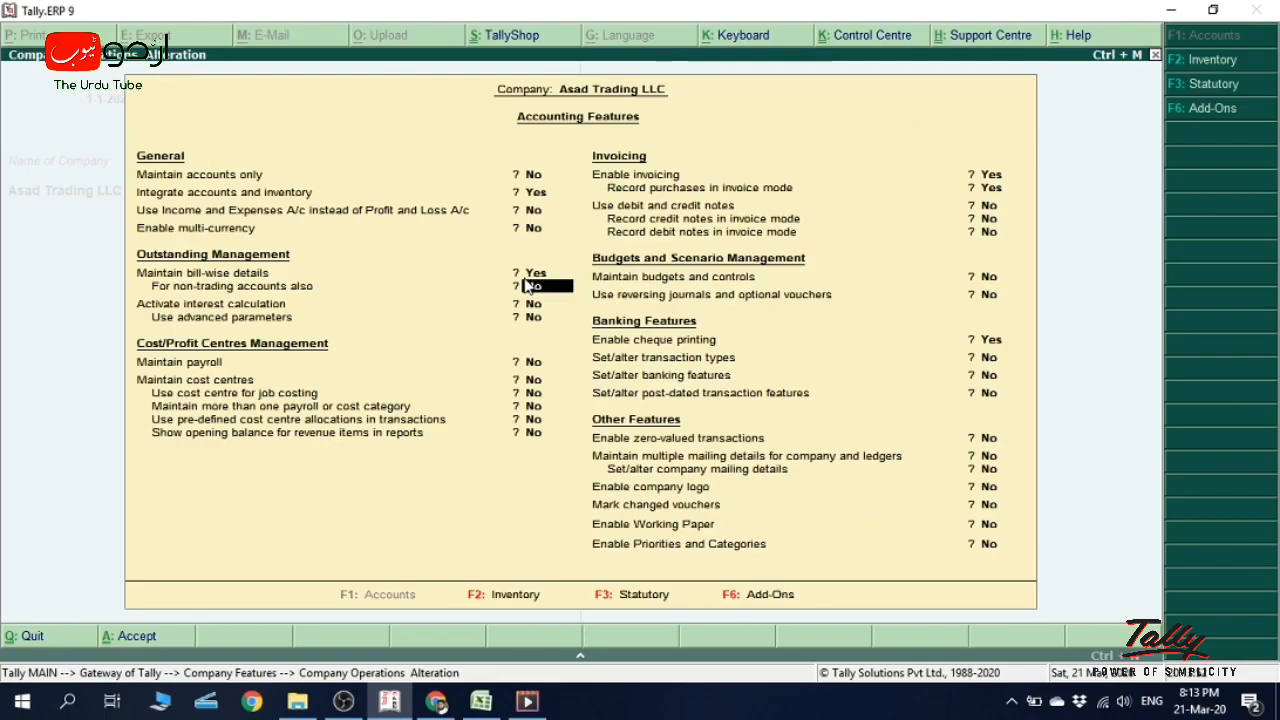
key(Return)
key(Return)
key(Return)
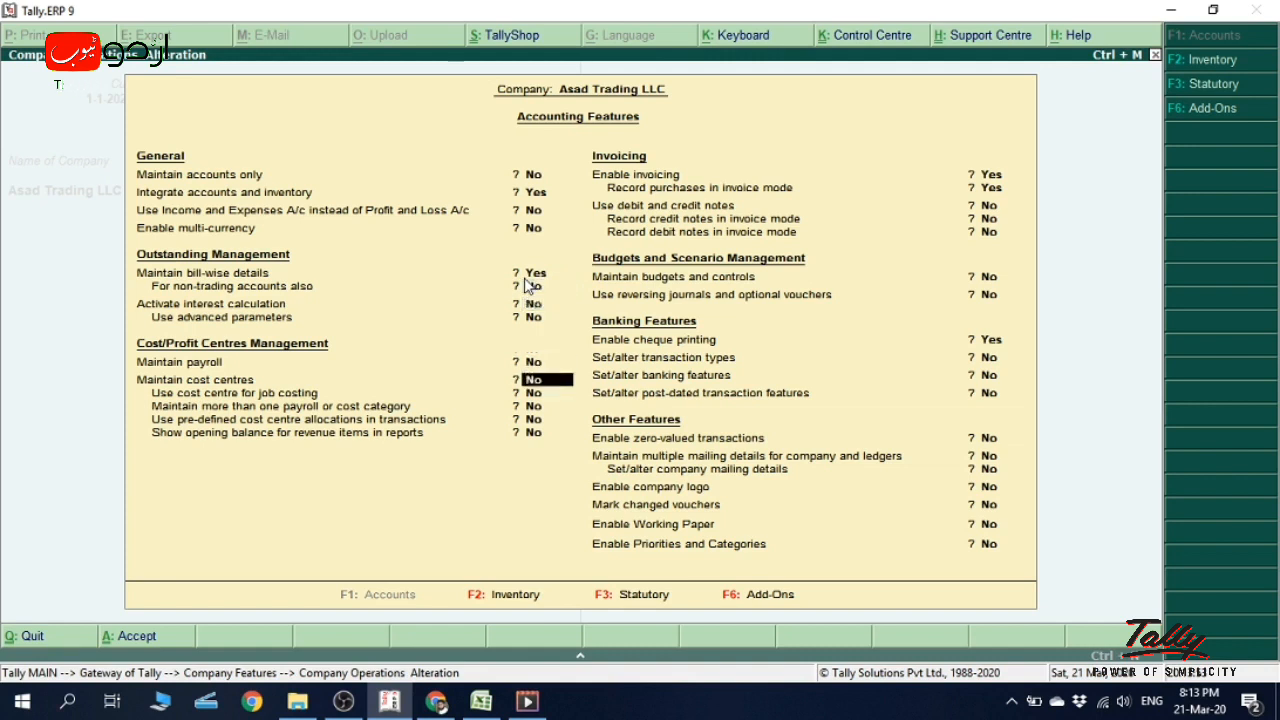
key(Return)
key(Return)
key(Return)
key(Return)
key(Return)
key(Return)
key(Return)
key(Return)
key(Return)
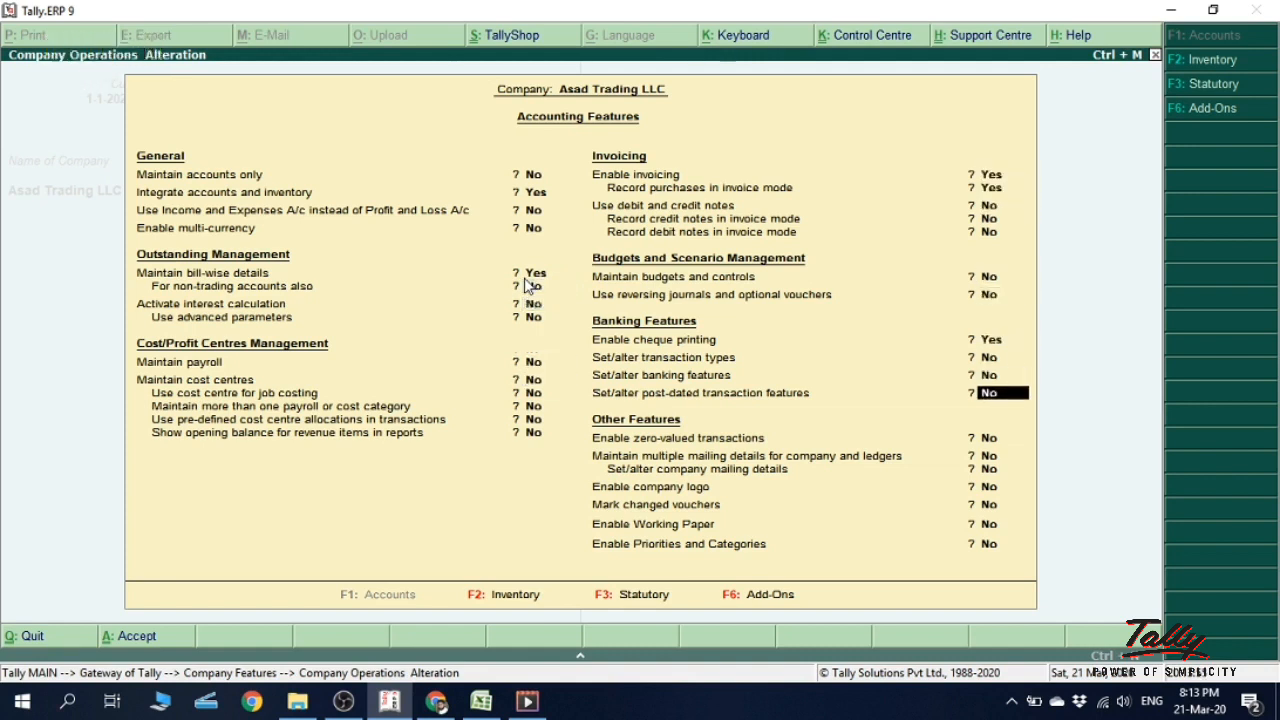
key(Return)
key(Return)
key(Return)
key(Return)
key(Return)
key(Return)
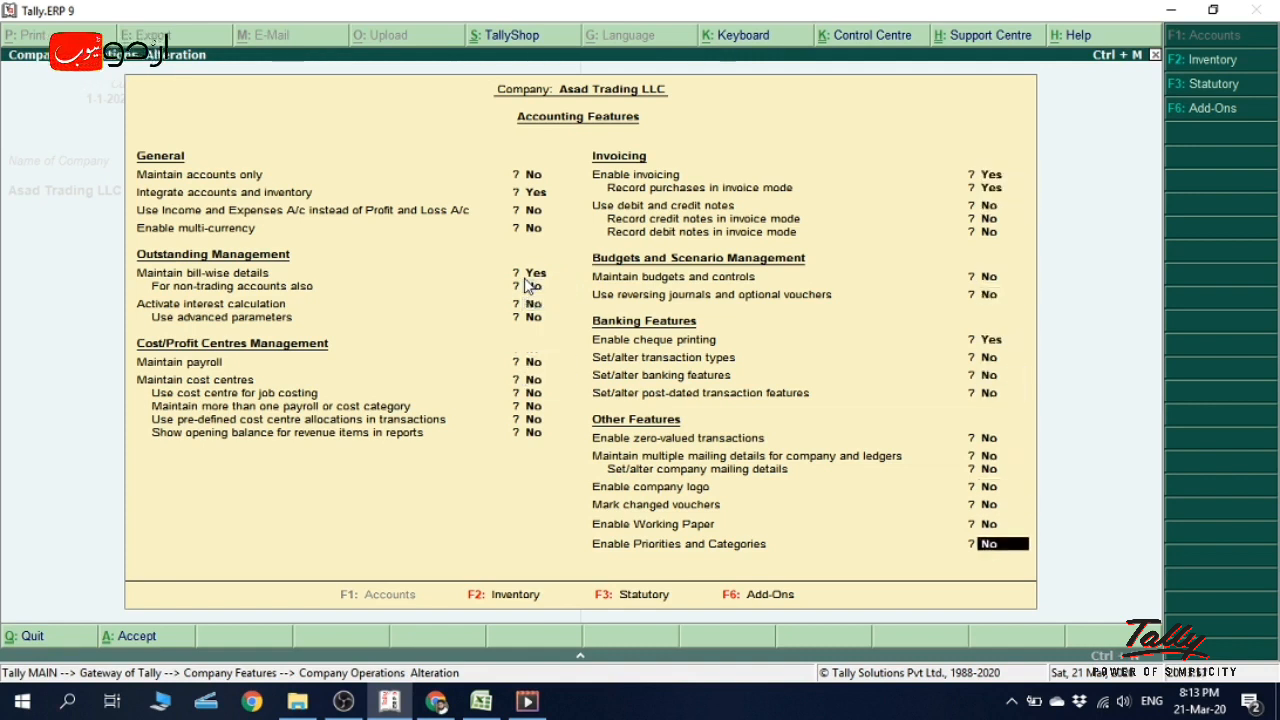
key(Return)
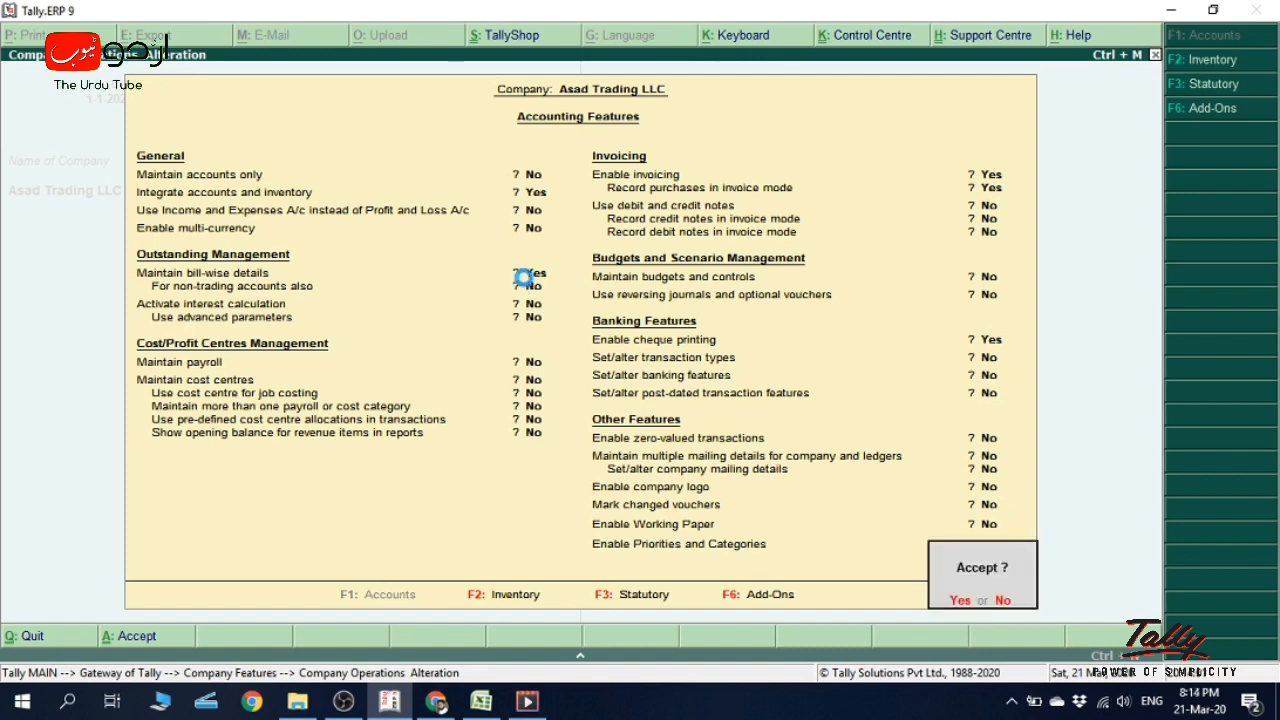
key(Return)
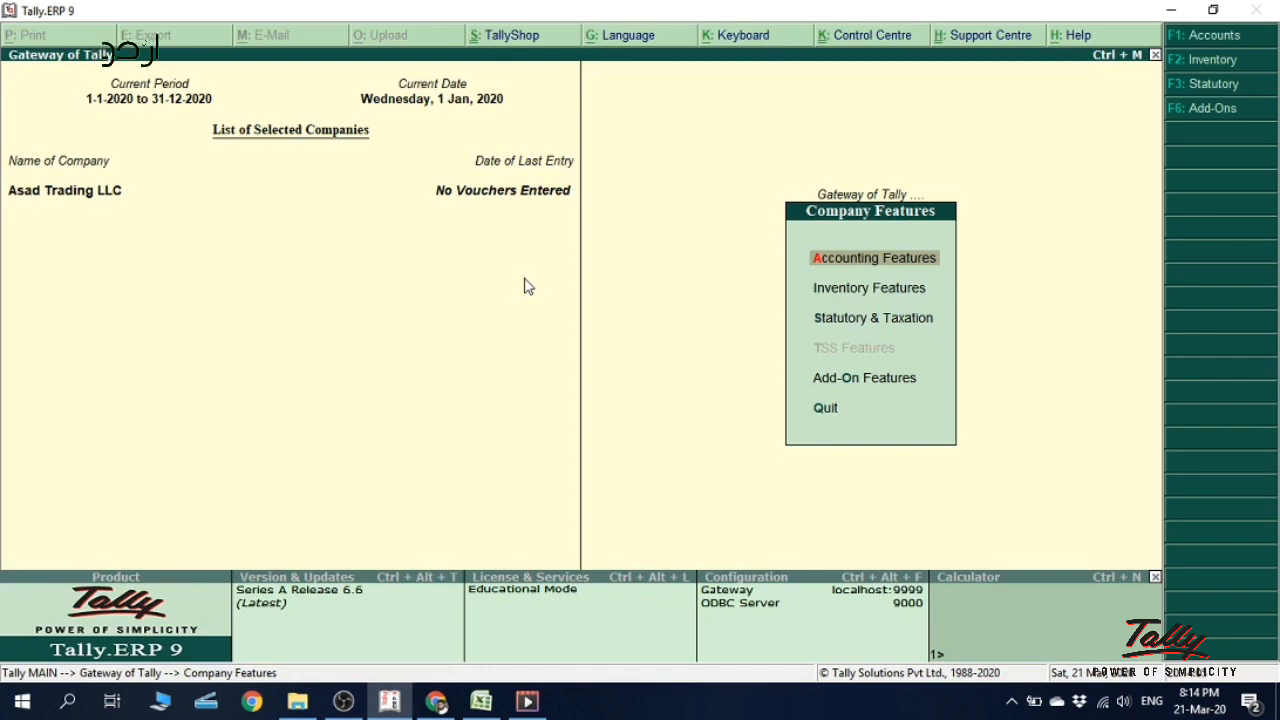
- Go from the Gateway of Tally through Accounts Info. to the Ledgers menu
key(Escape)
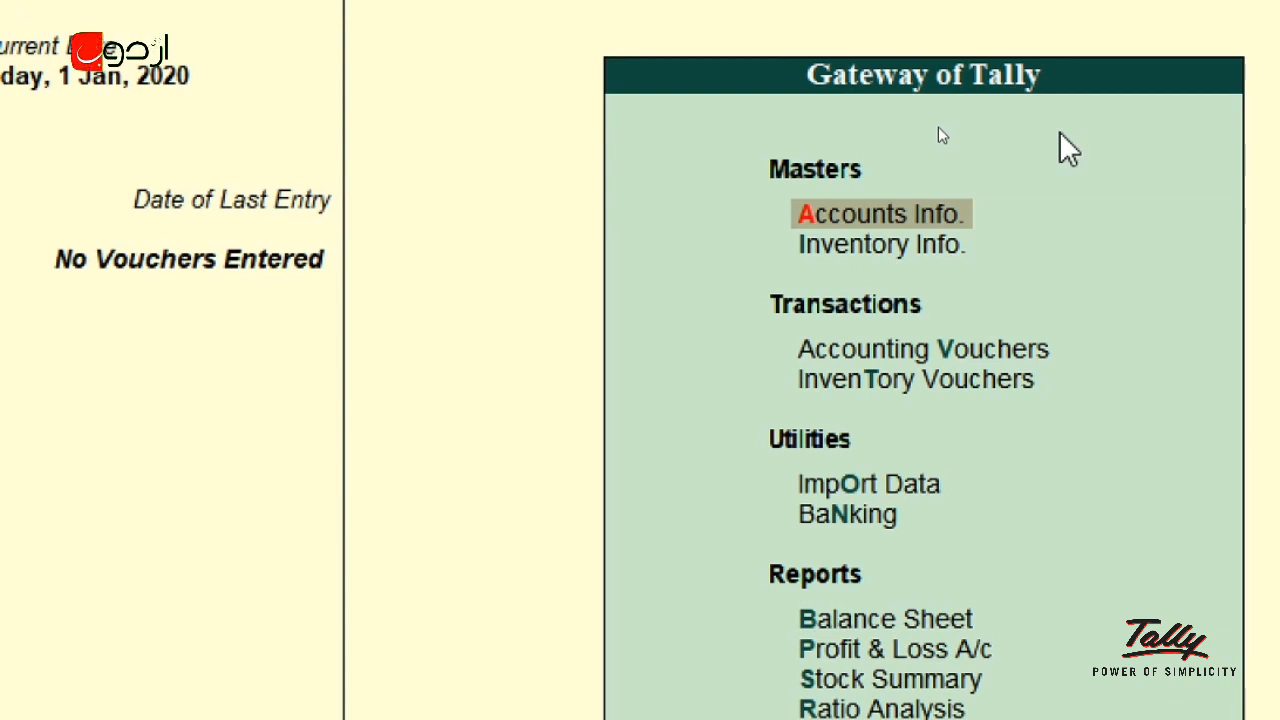
key(Down)
key(Up)
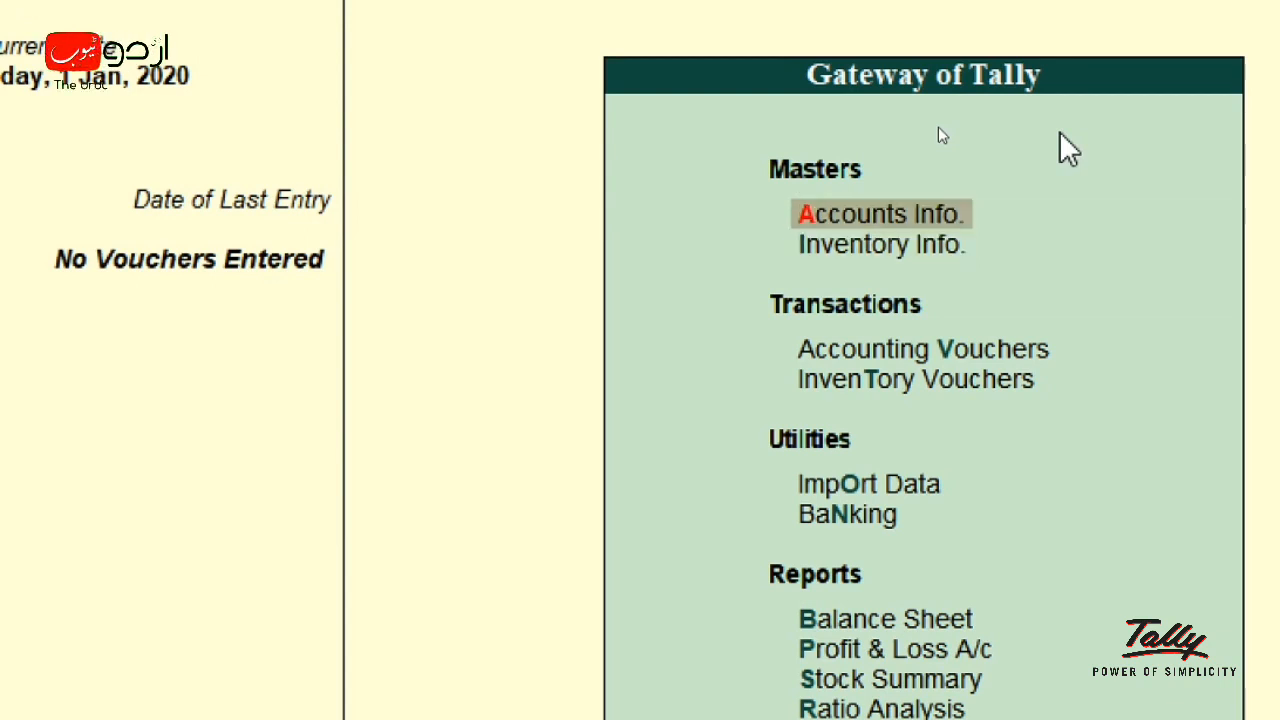
key(Return)
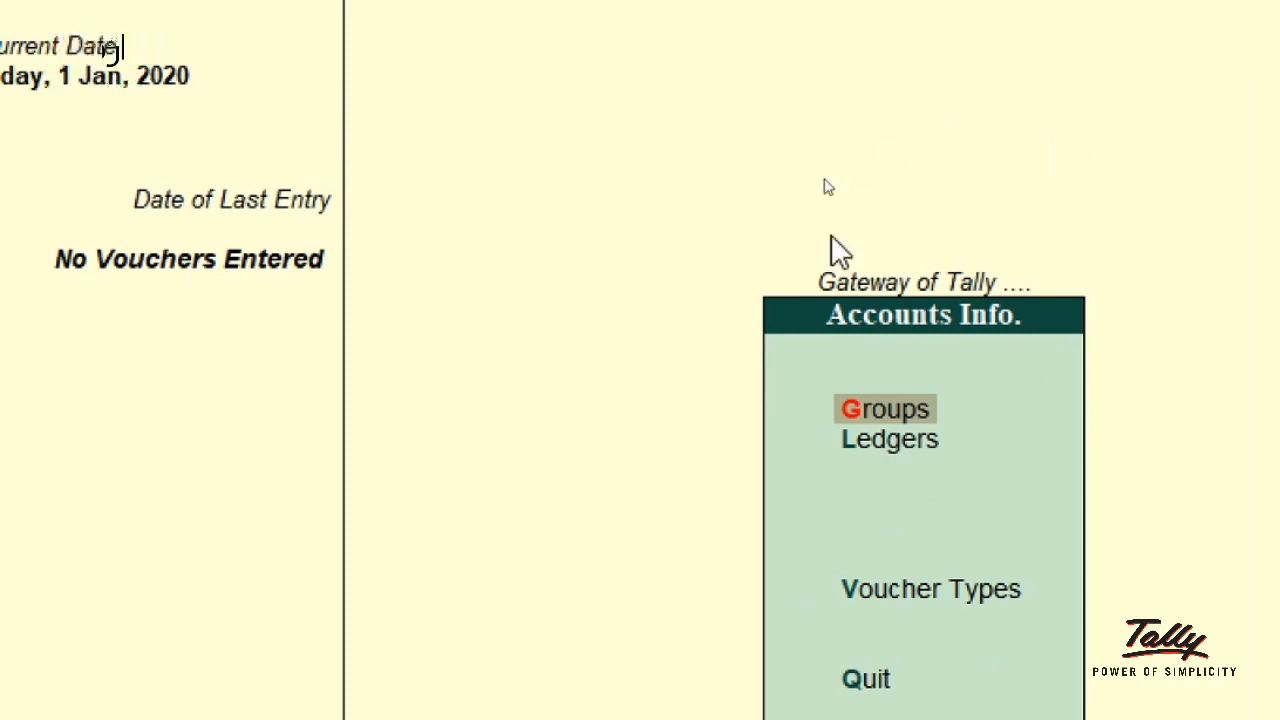
key(Down)
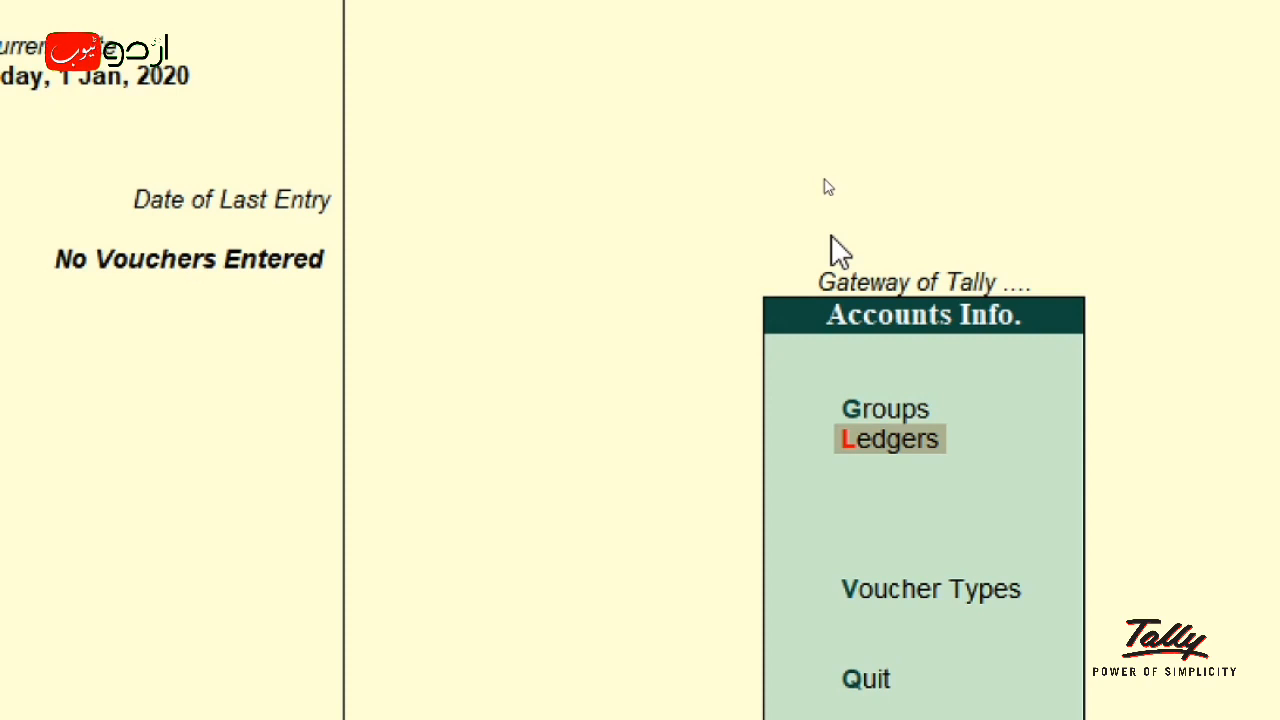
click(879, 446)
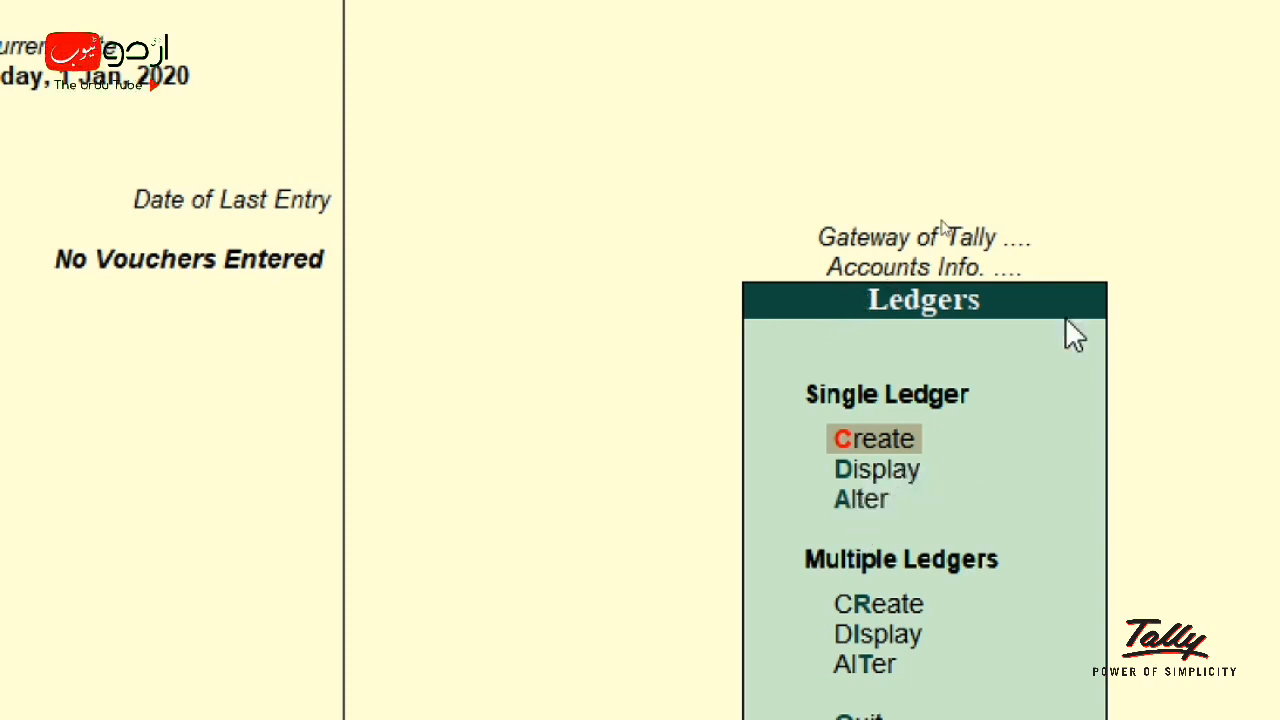
- Open the Ledger Creation form for a single new ledger
click(886, 432)
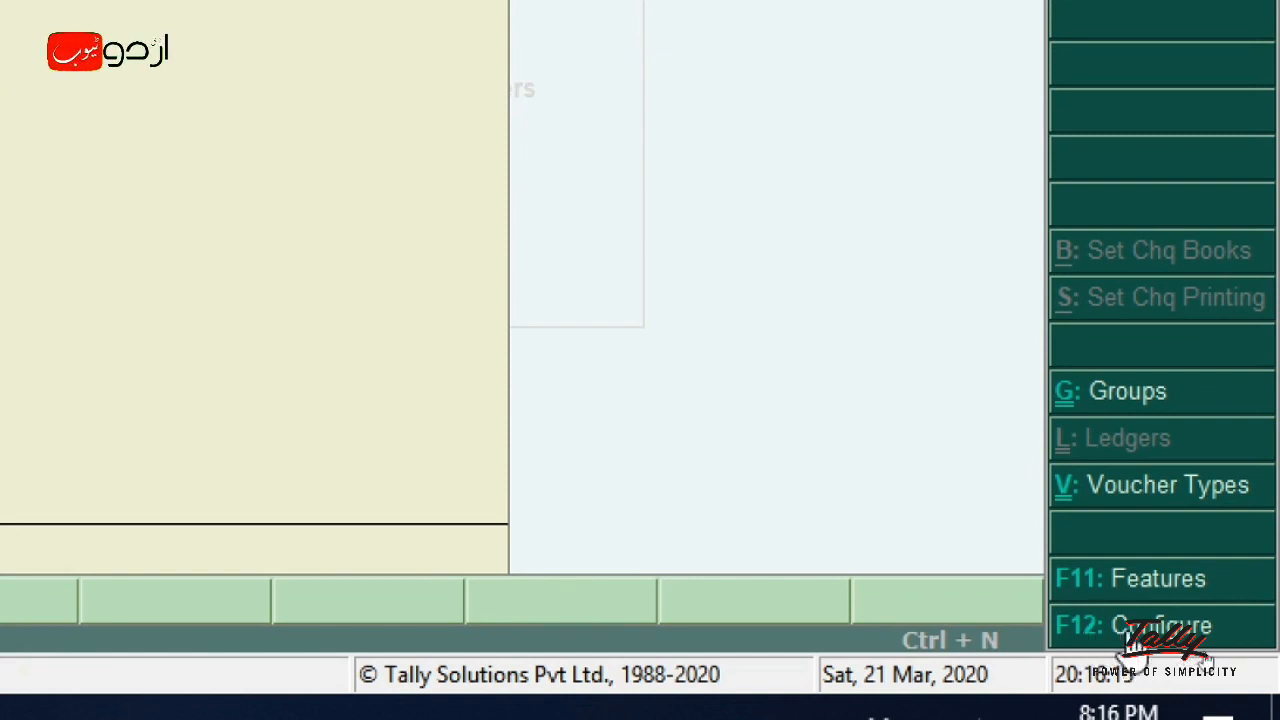
- Set Provide aliases along with name to Yes in Ledger Configuration (F12)
click(1132, 630)
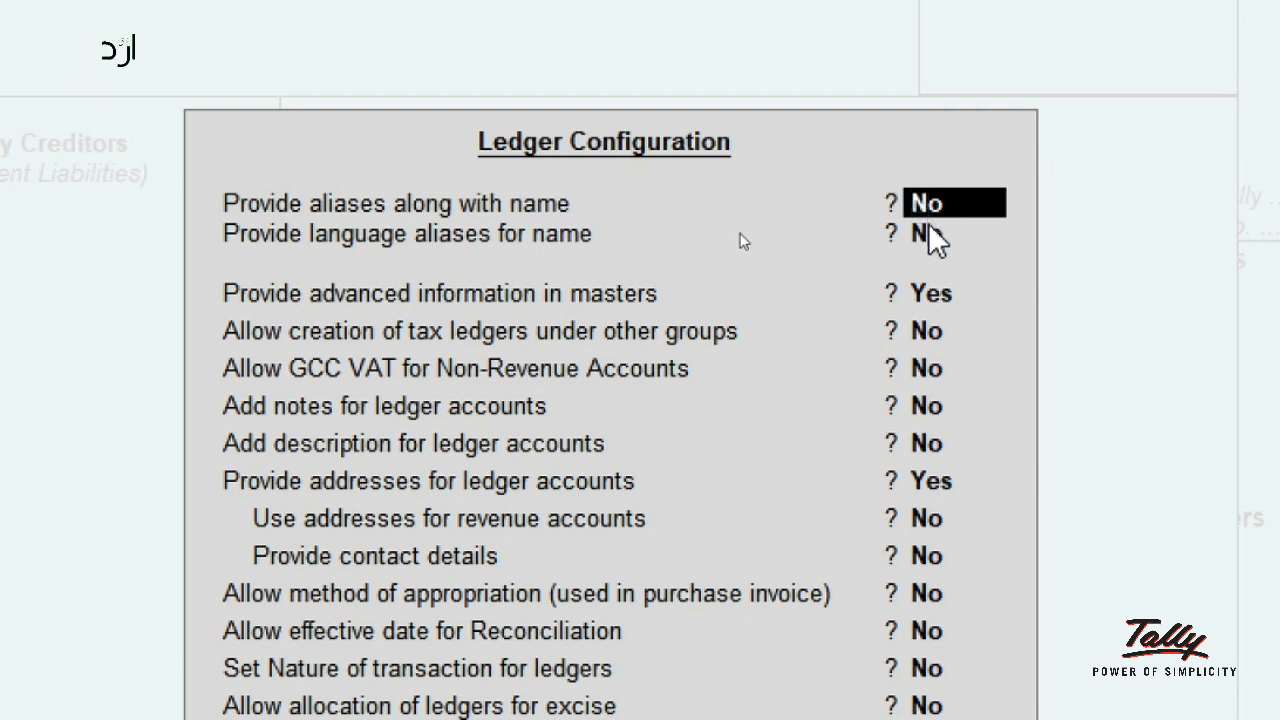
text(yes)
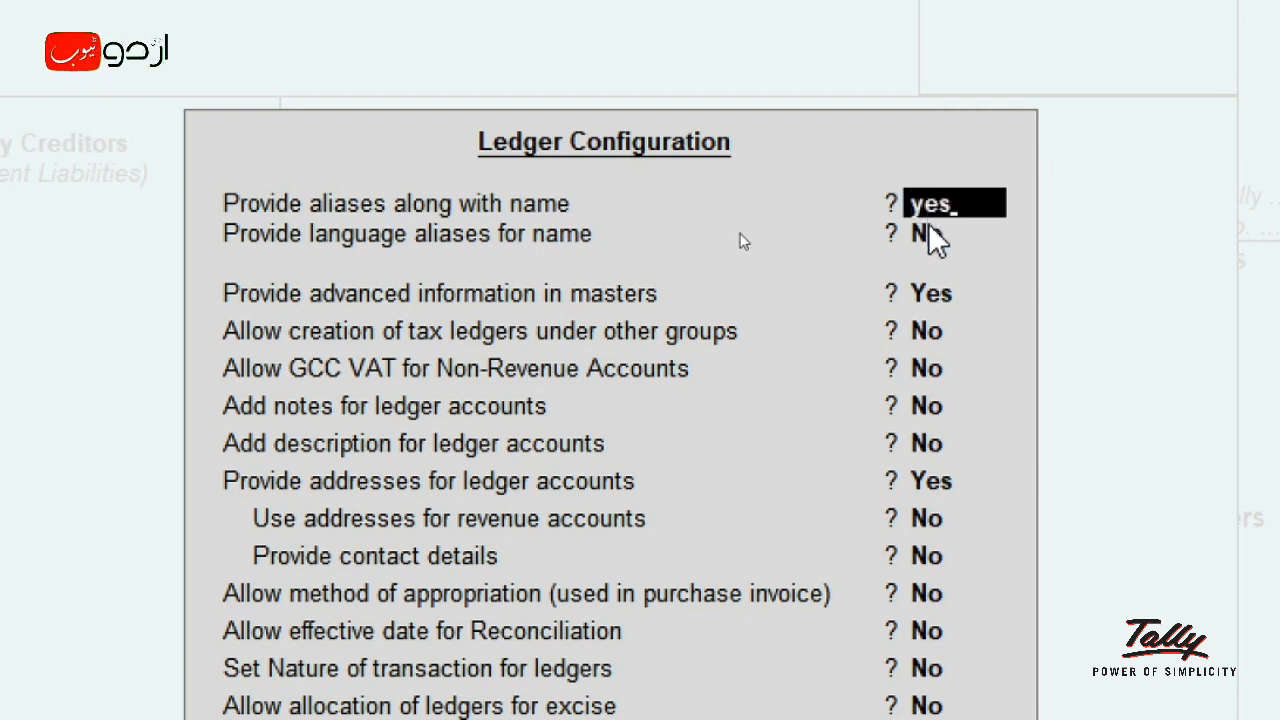
key(Return)
key(Return)
key(Return)
key(Return)
key(Return)
key(Return)
key(Return)
key(Return)
key(Return)
key(Return)
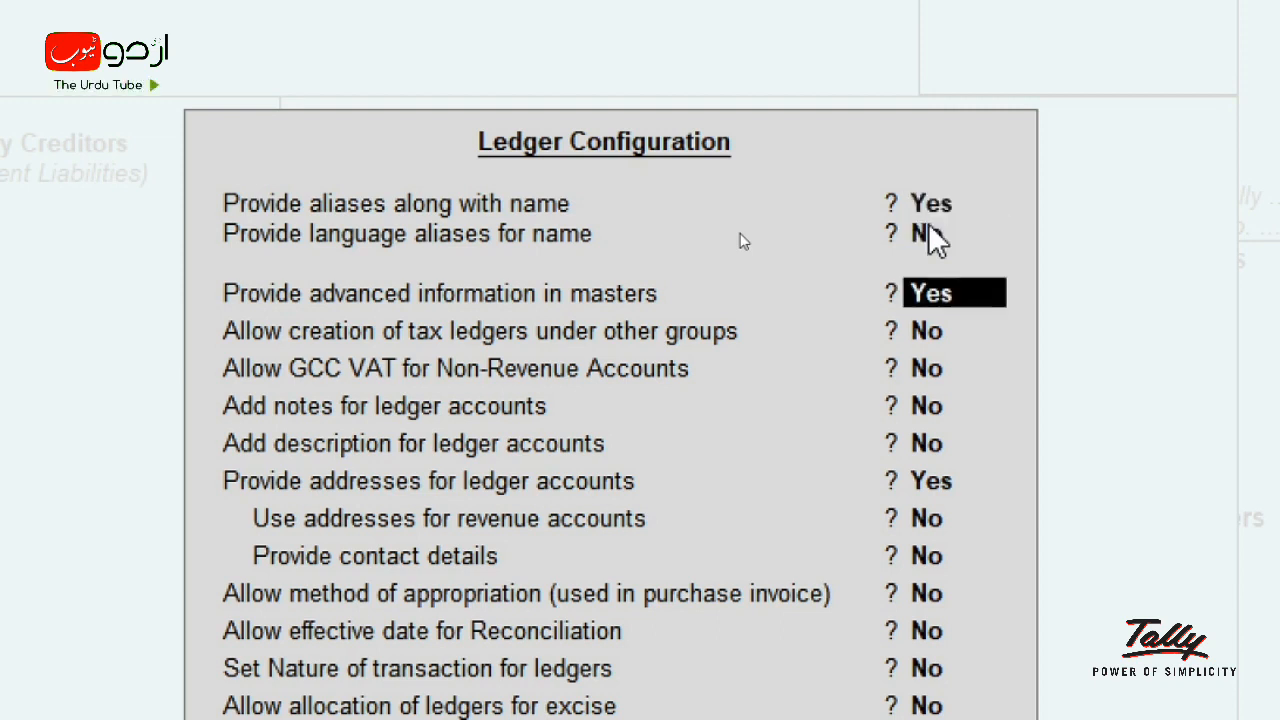
key(Return)
key(Return)
key(Return)
key(Return)
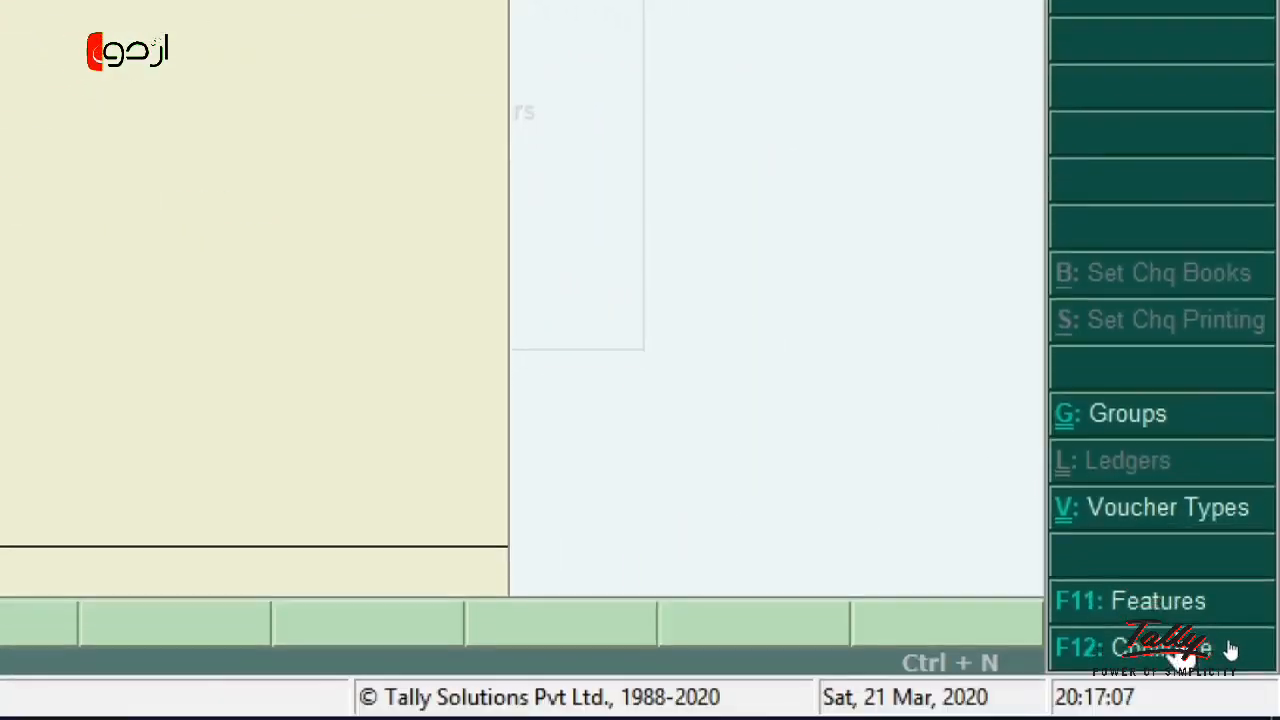
- Turn aliases along with name back to No in Ledger Configuration and close it
click(1230, 652)
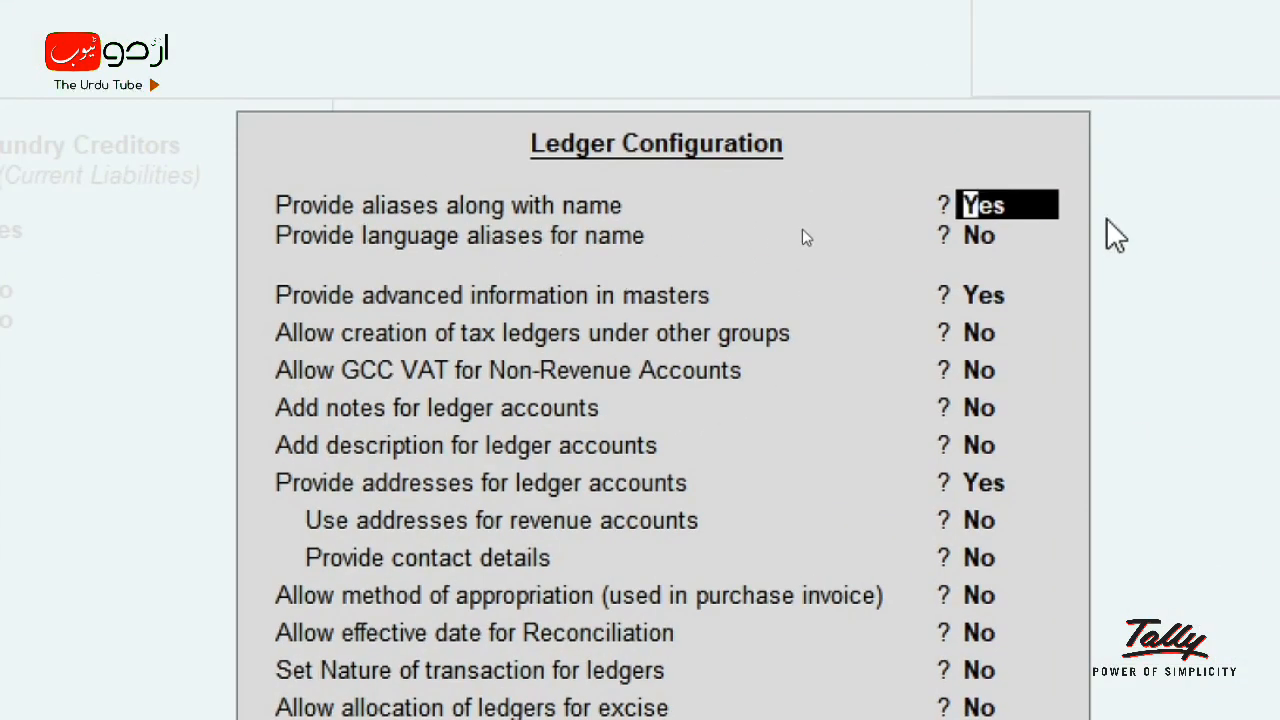
text(no)
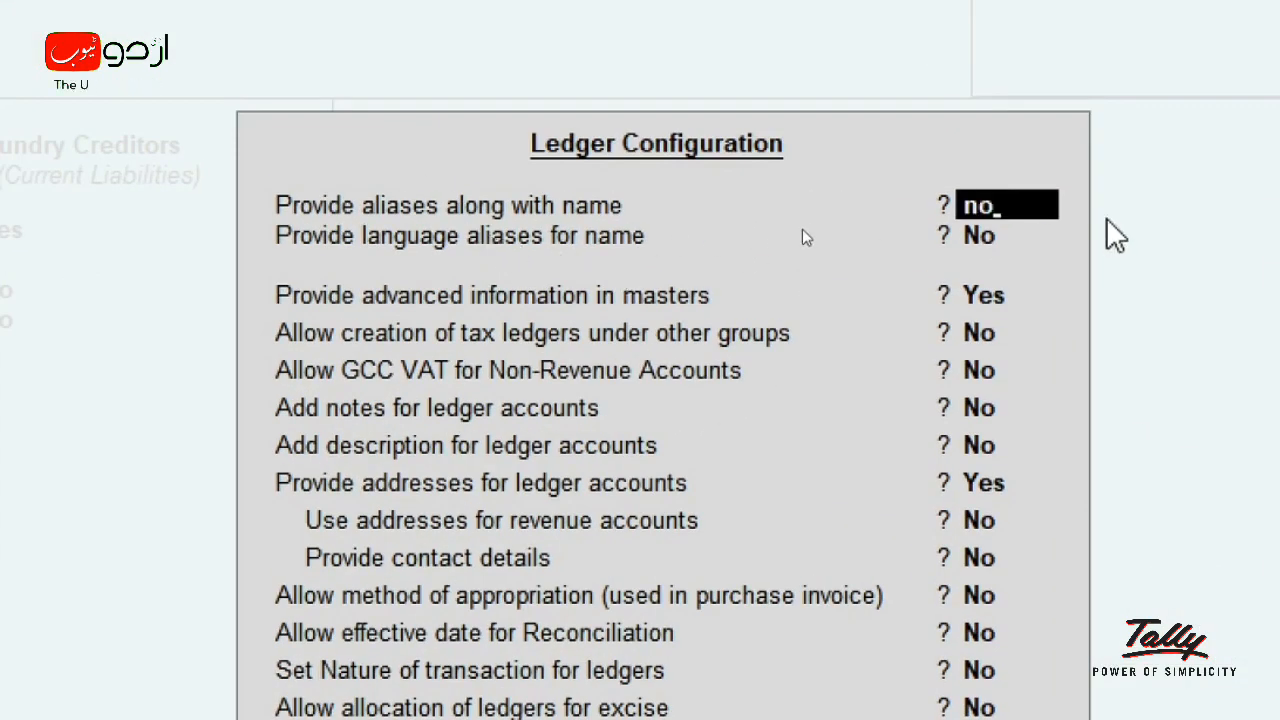
key(Return)
key(Down)
key(Down)
key(Down)
key(Down)
key(Down)
key(Down)
key(Down)
key(Down)
key(Down)
key(Down)
key(Down)
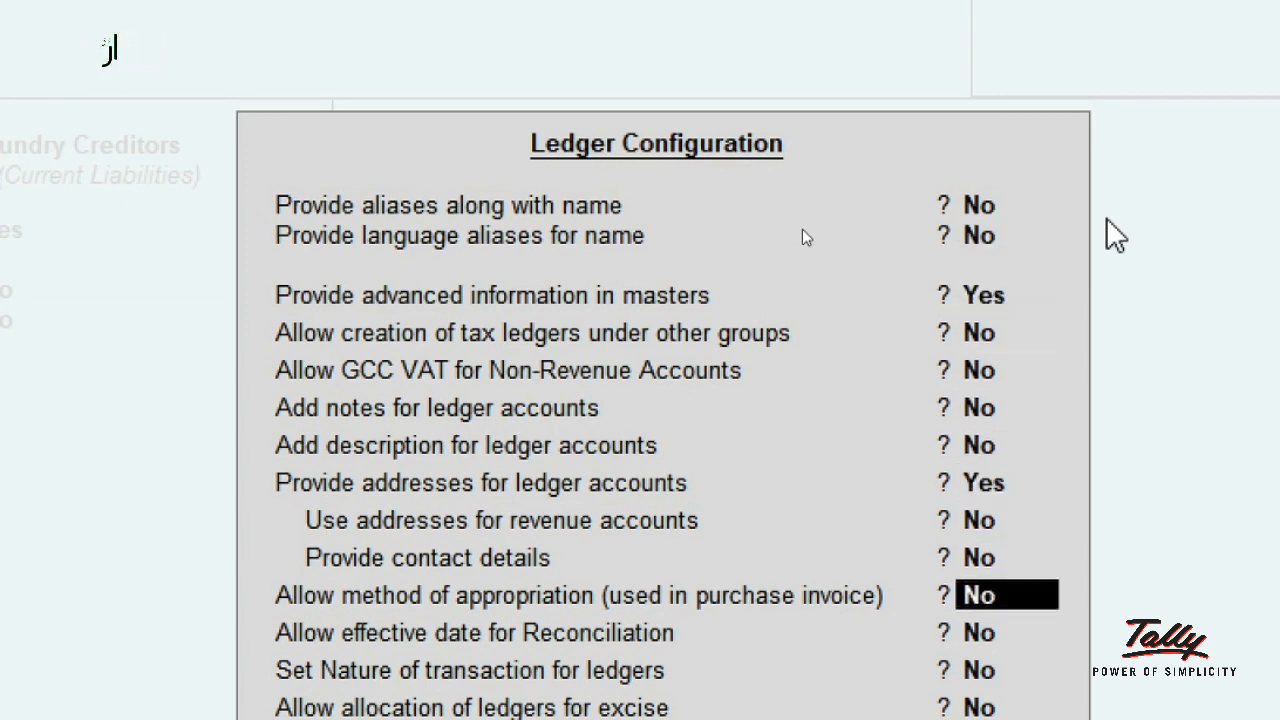
key(Down)
key(Down)
key(ctrl+a)
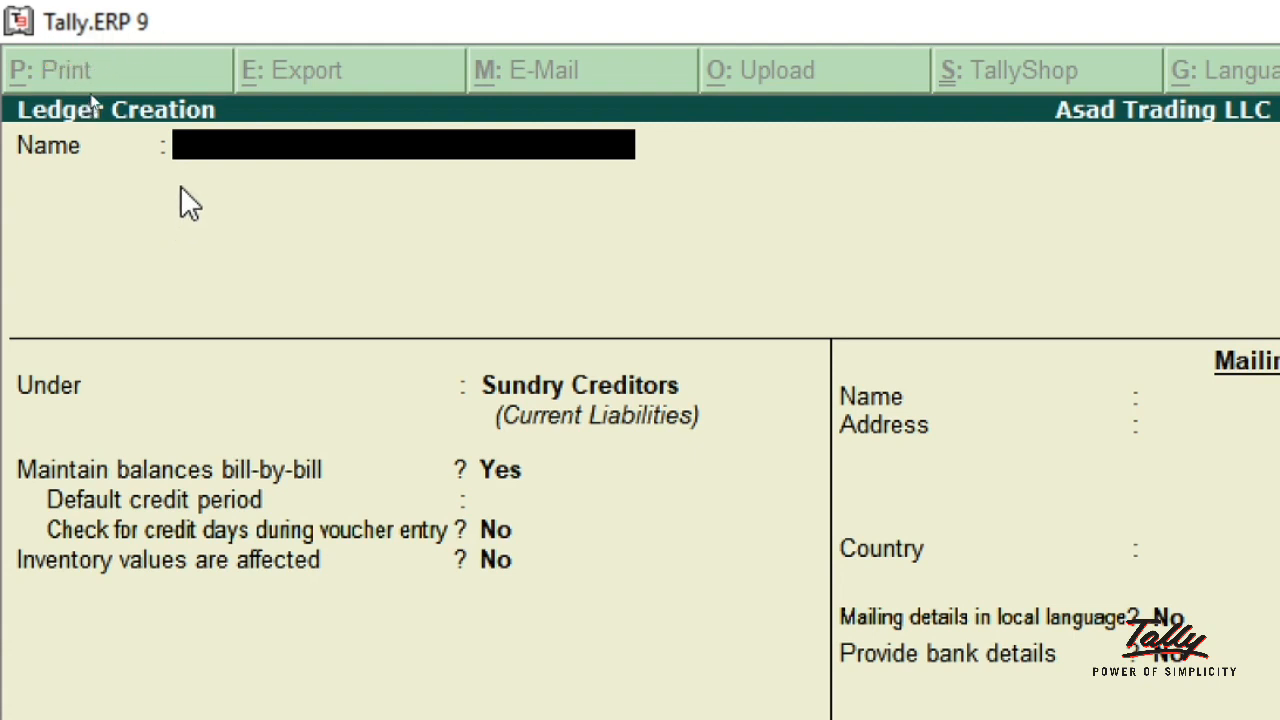
- Enter the ledger name Ahmed Trading LLC, correcting the 'Tradind' typo
text(A)
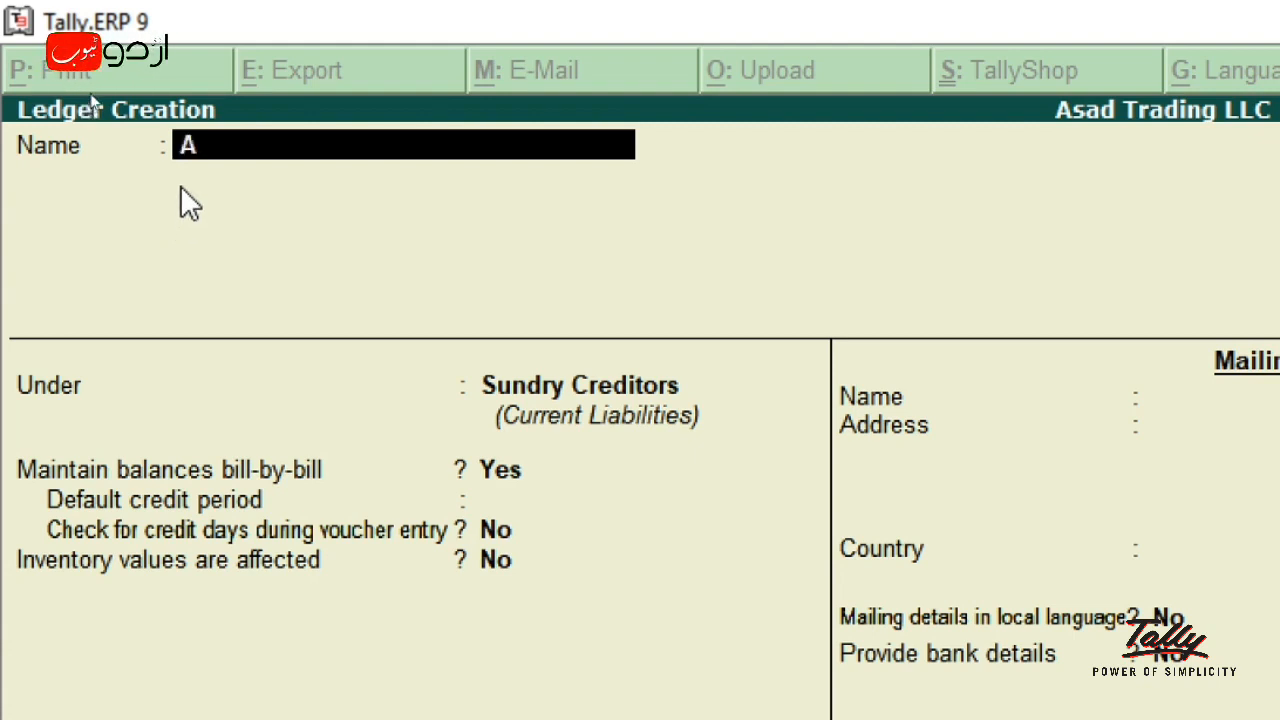
text(hmed)
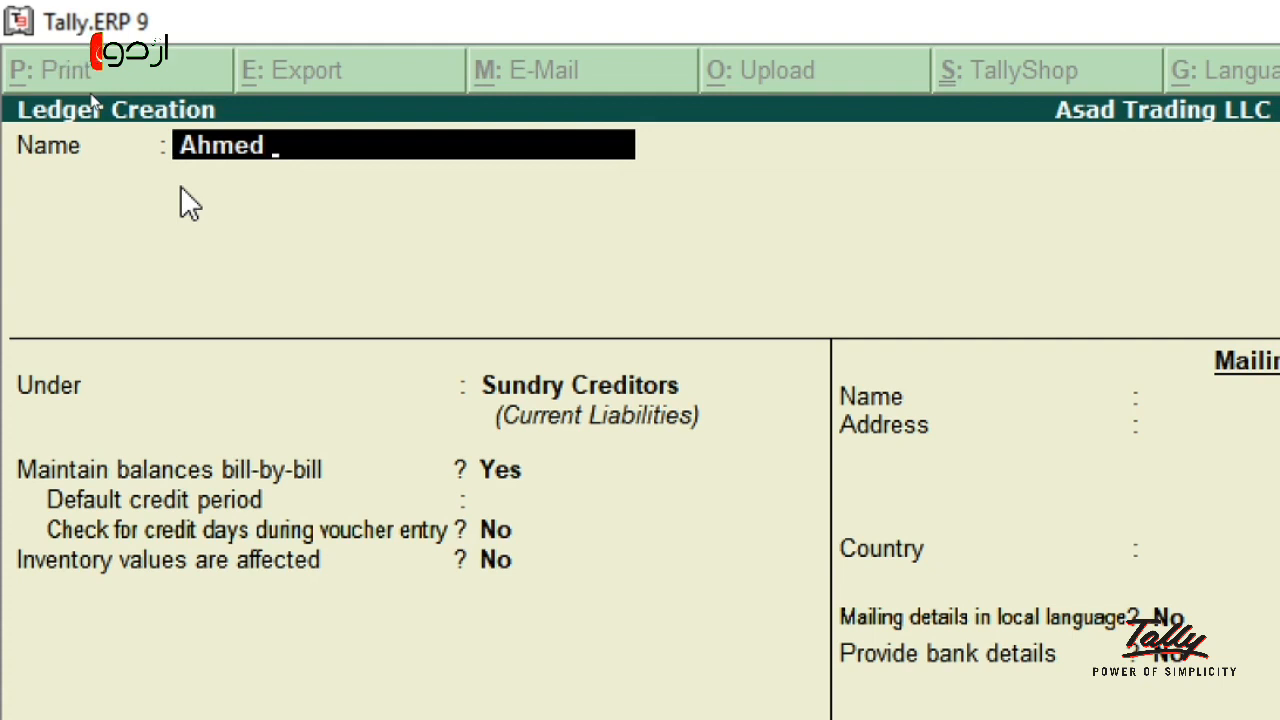
text( Tra)
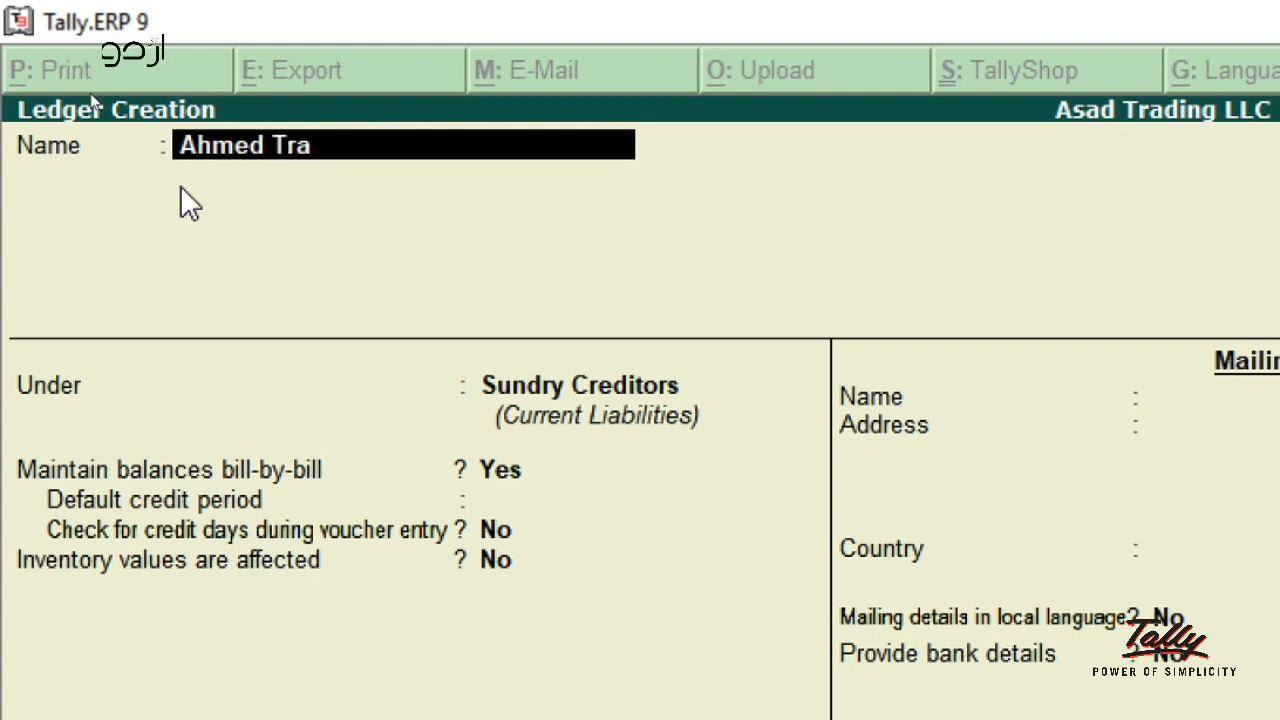
text(dind)
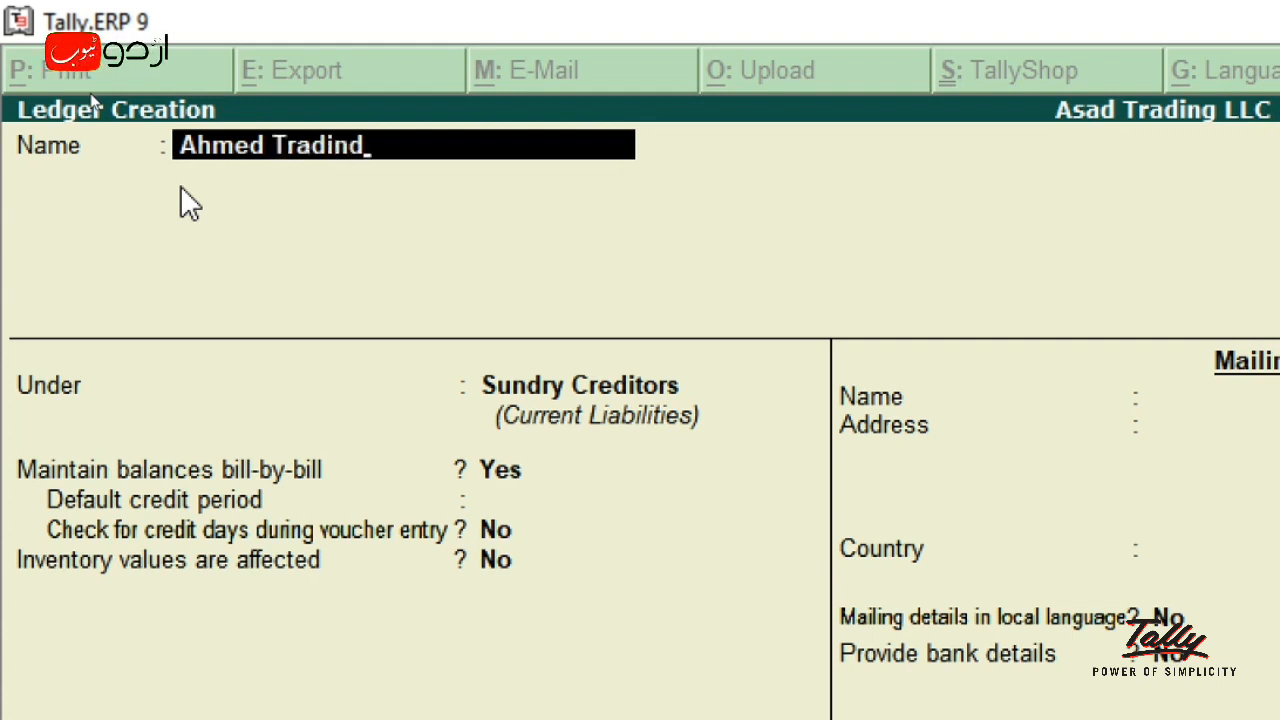
key(BackSpace)
text(g LLC Cr)
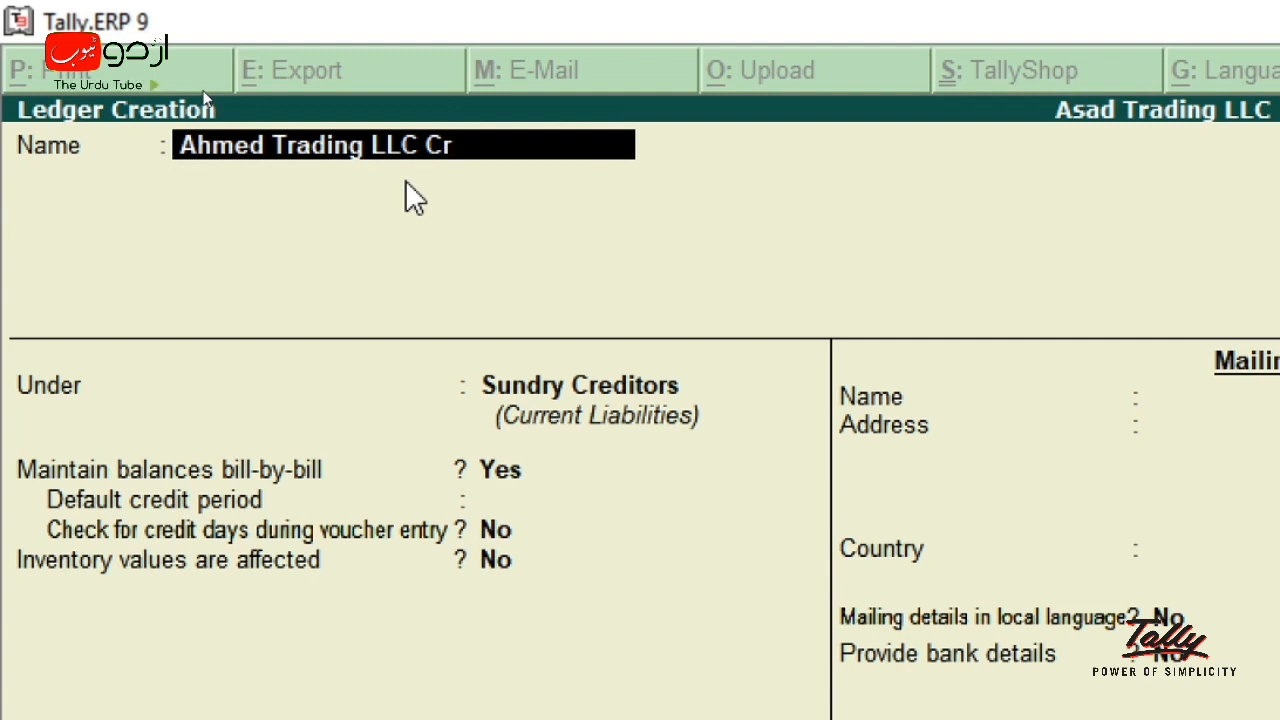
- Accept the ledger name so the mailing details fill with country UAE and emirate Dubai
key(Return)
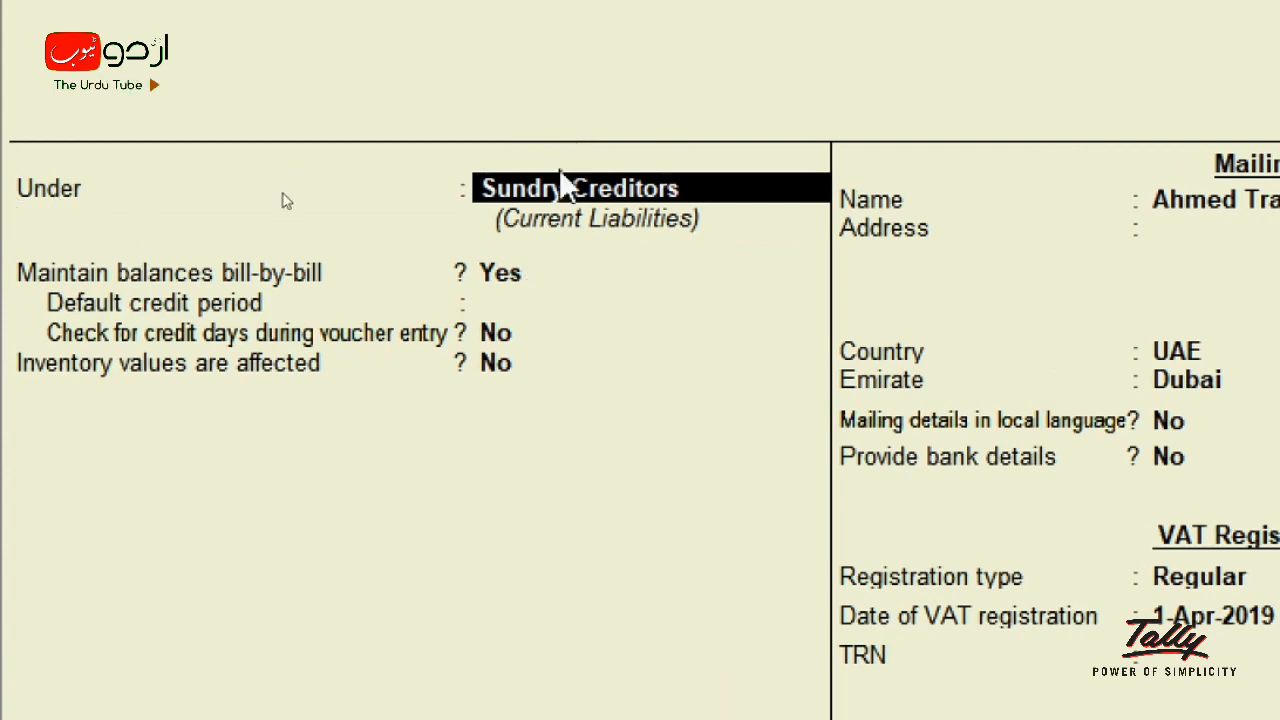
- Filter the group list with 'Sun' and choose Sundry Creditors as the ledger's group
text(S)
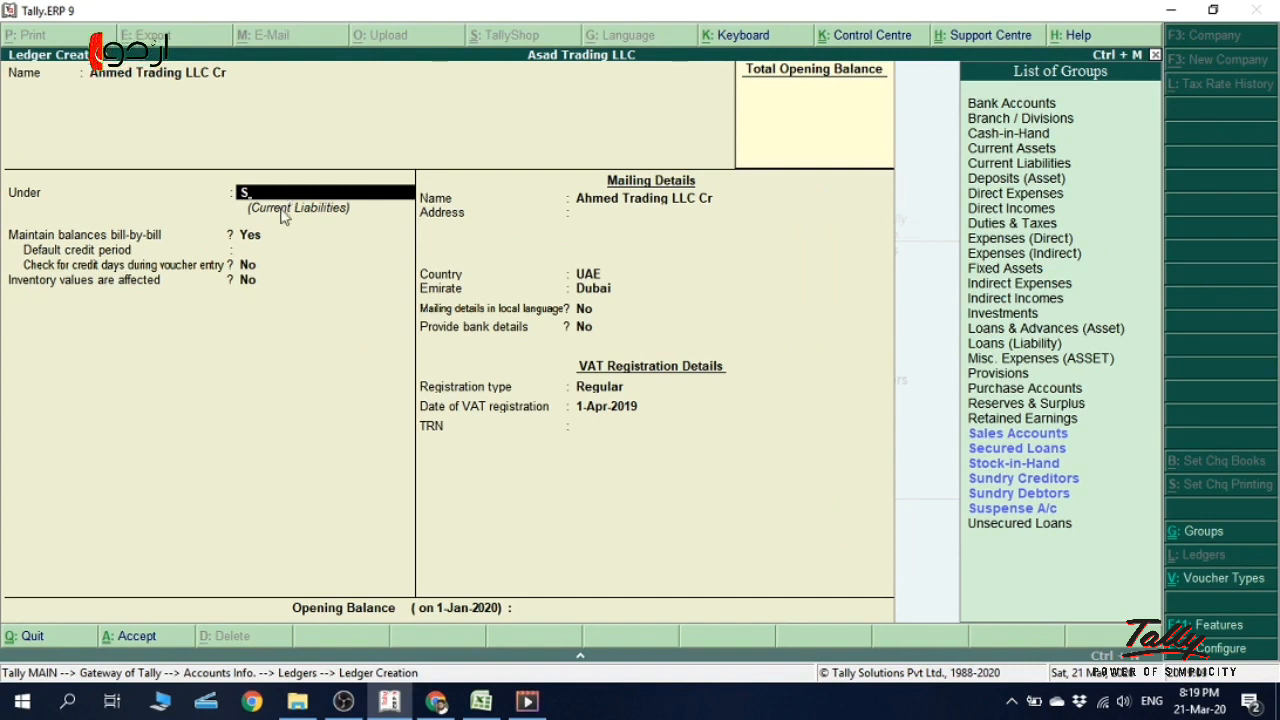
text(un)
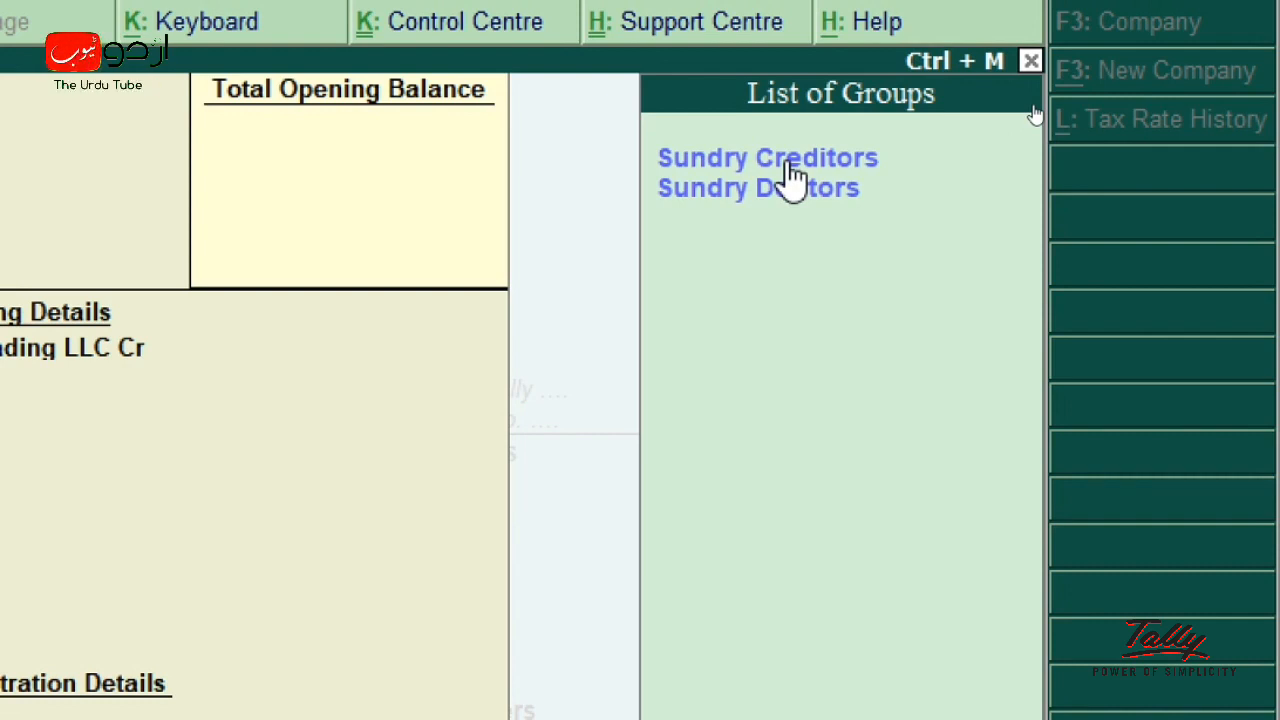
click(800, 170)
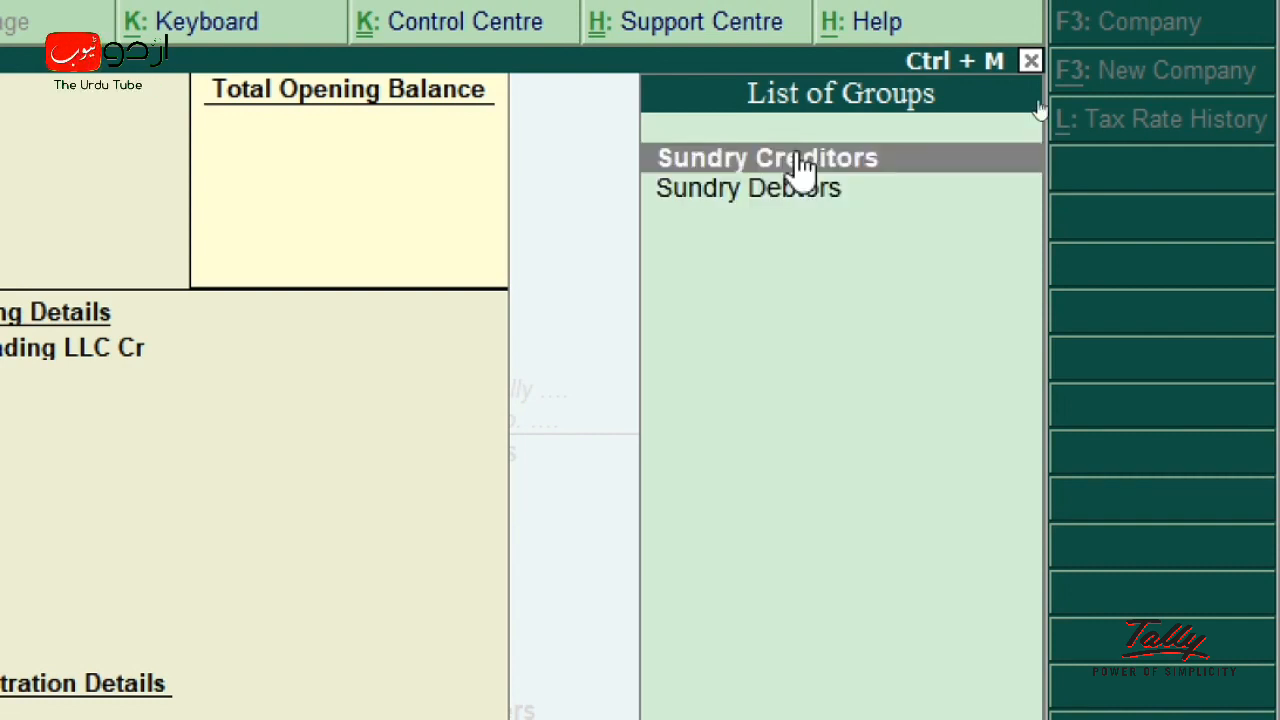
click(800, 170)
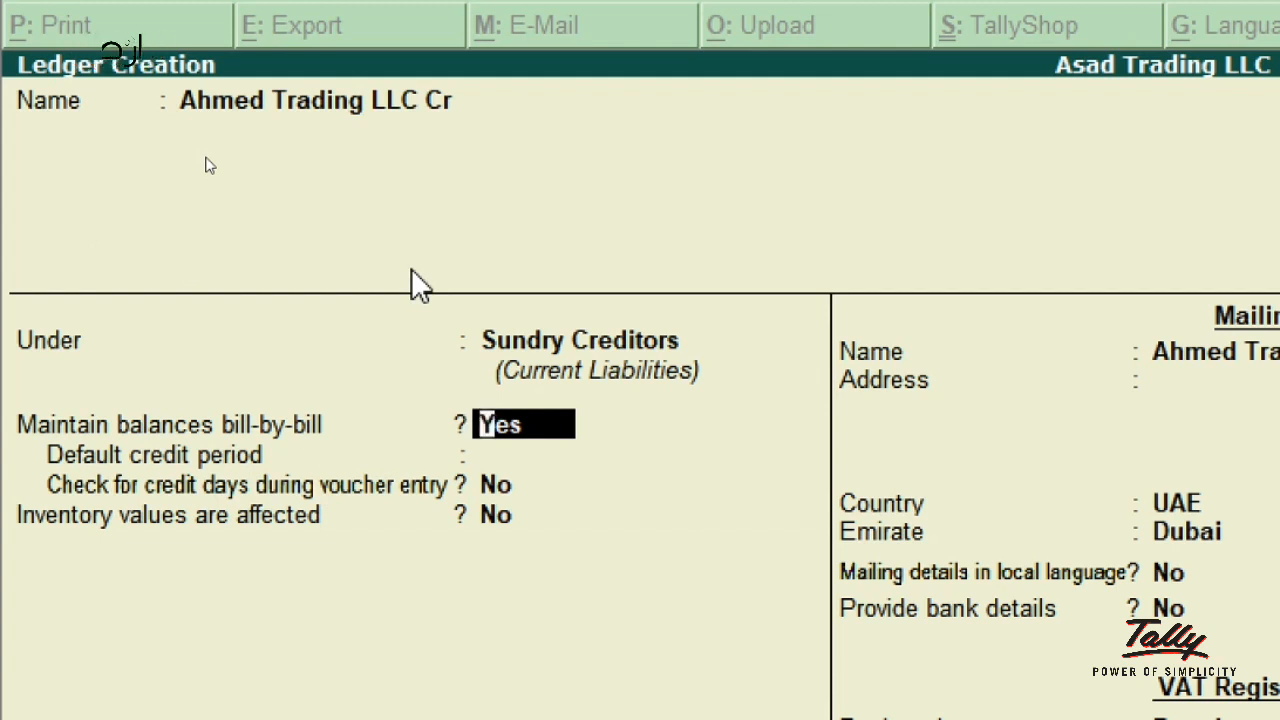
- Keep bill-by-bill balances on, leave the credit period blank and credit-day checking at No
key(Return)
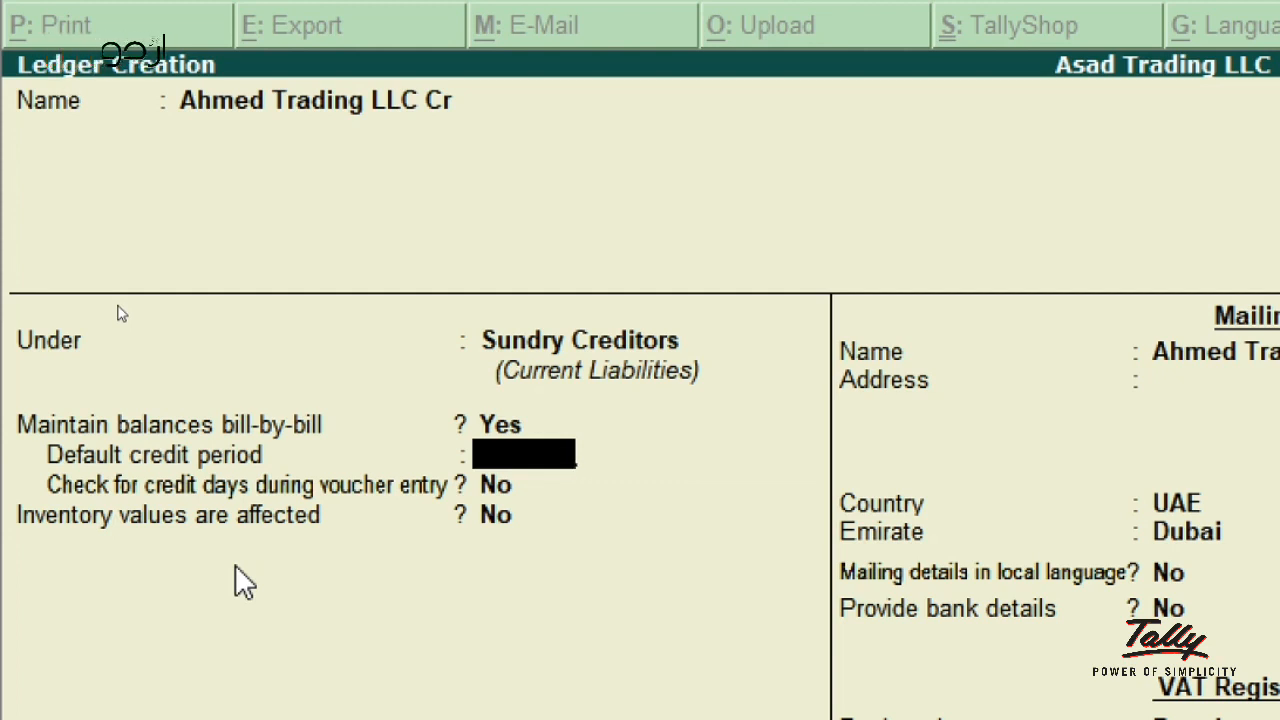
key(Return)
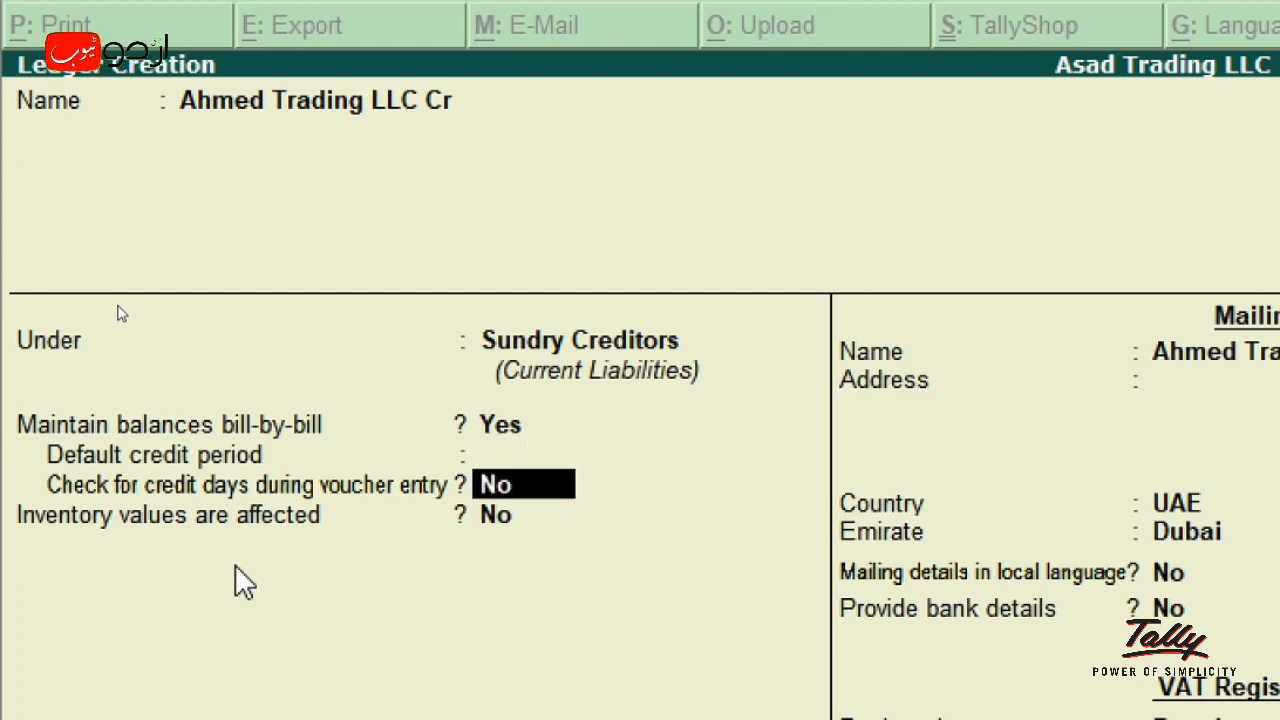
key(Return)
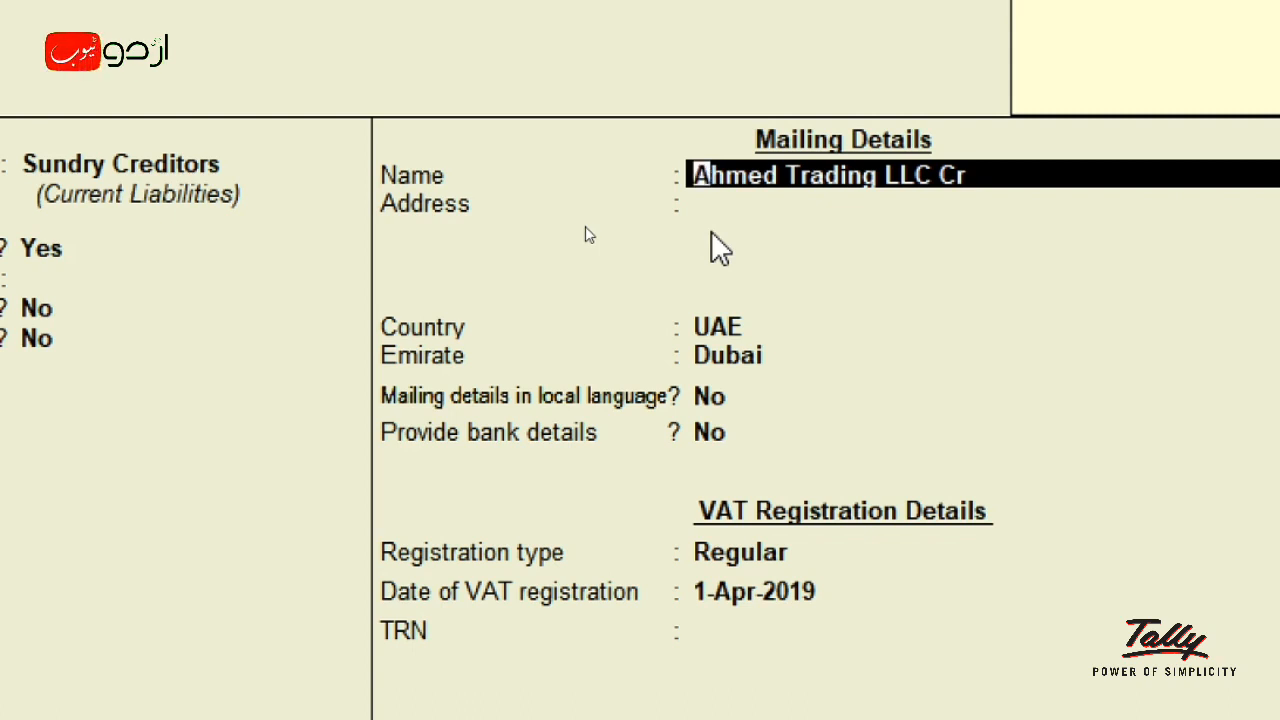
- Keep the supplier's mailing name, empty address, UAE/Dubai, local language No and no bank details
key(Return)
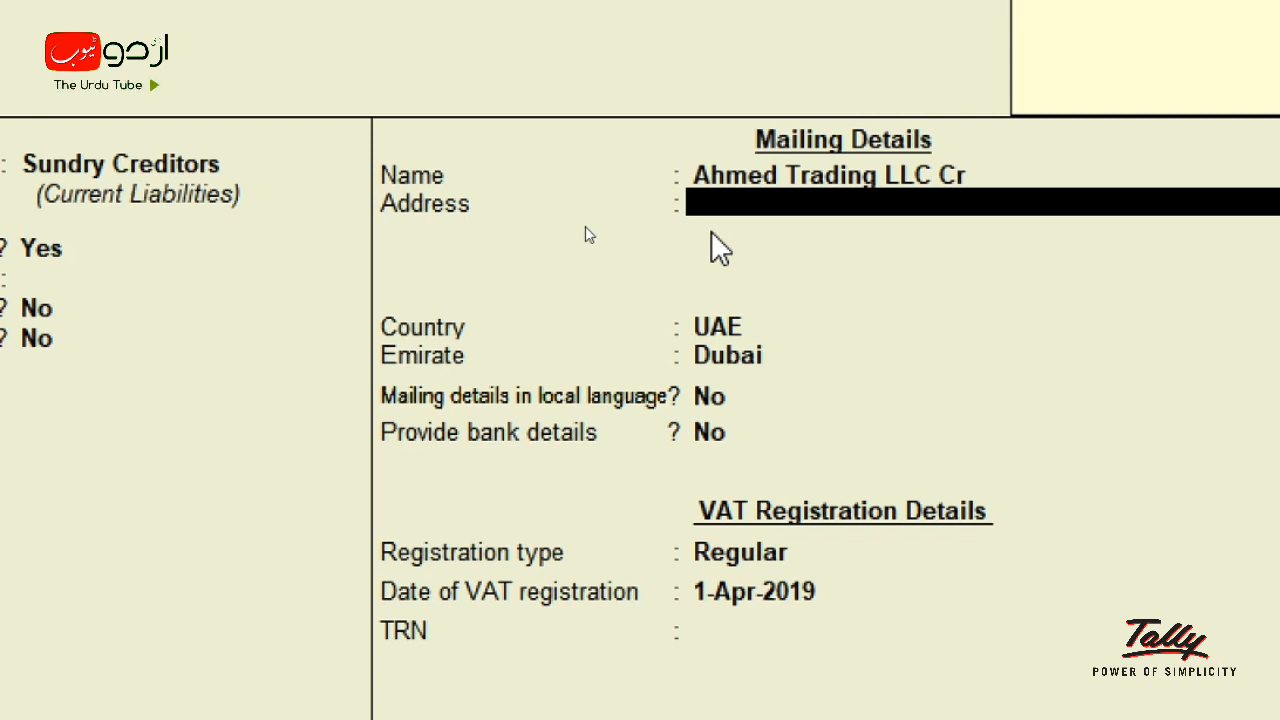
key(Return)
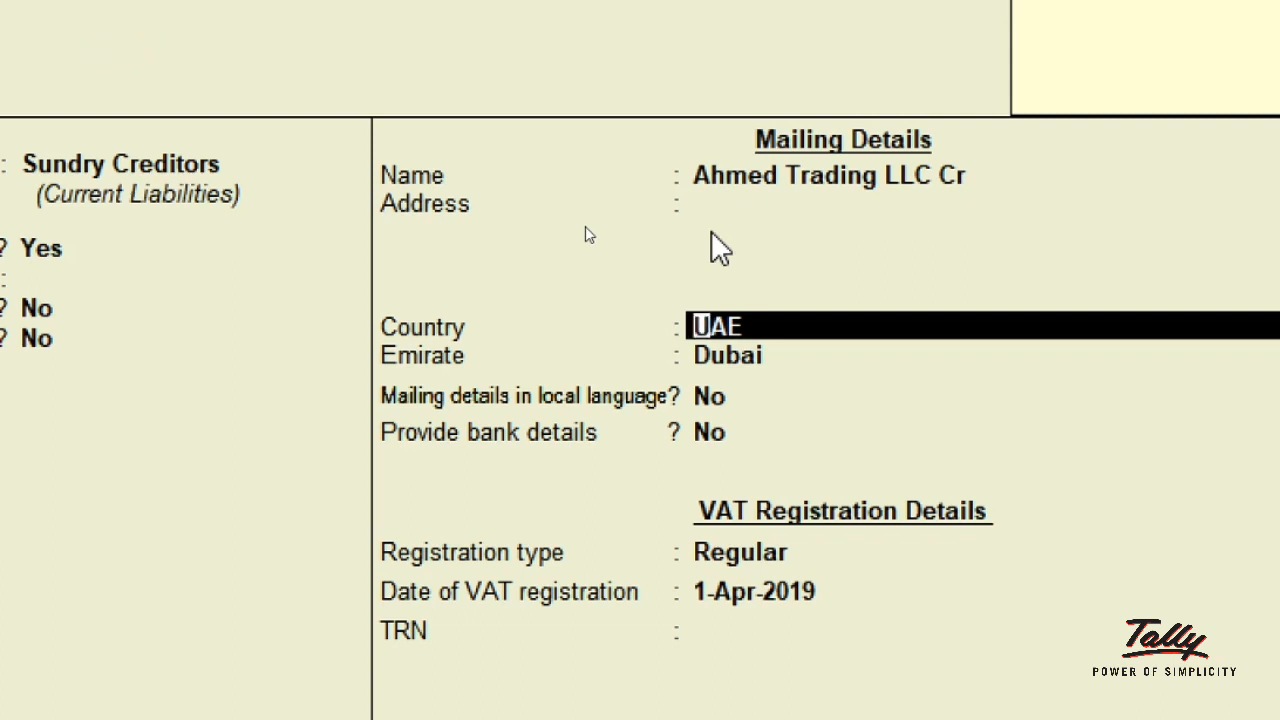
key(Return)
key(Return)
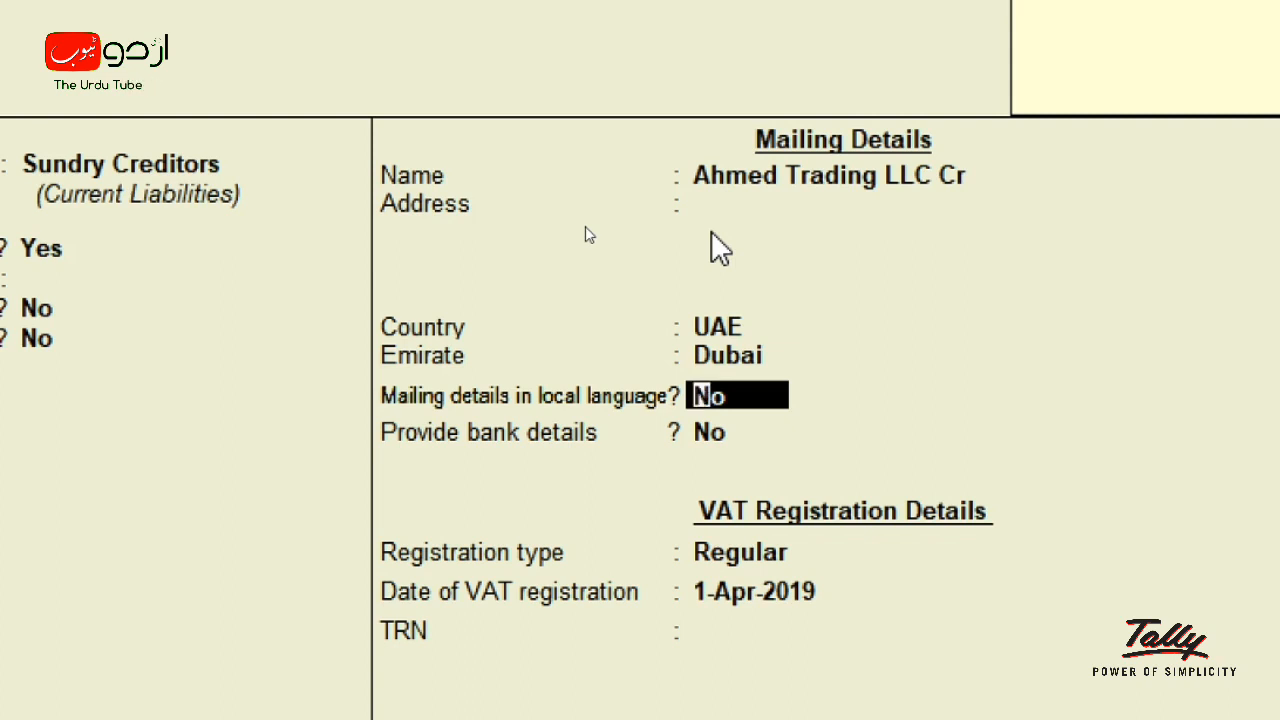
key(Return)
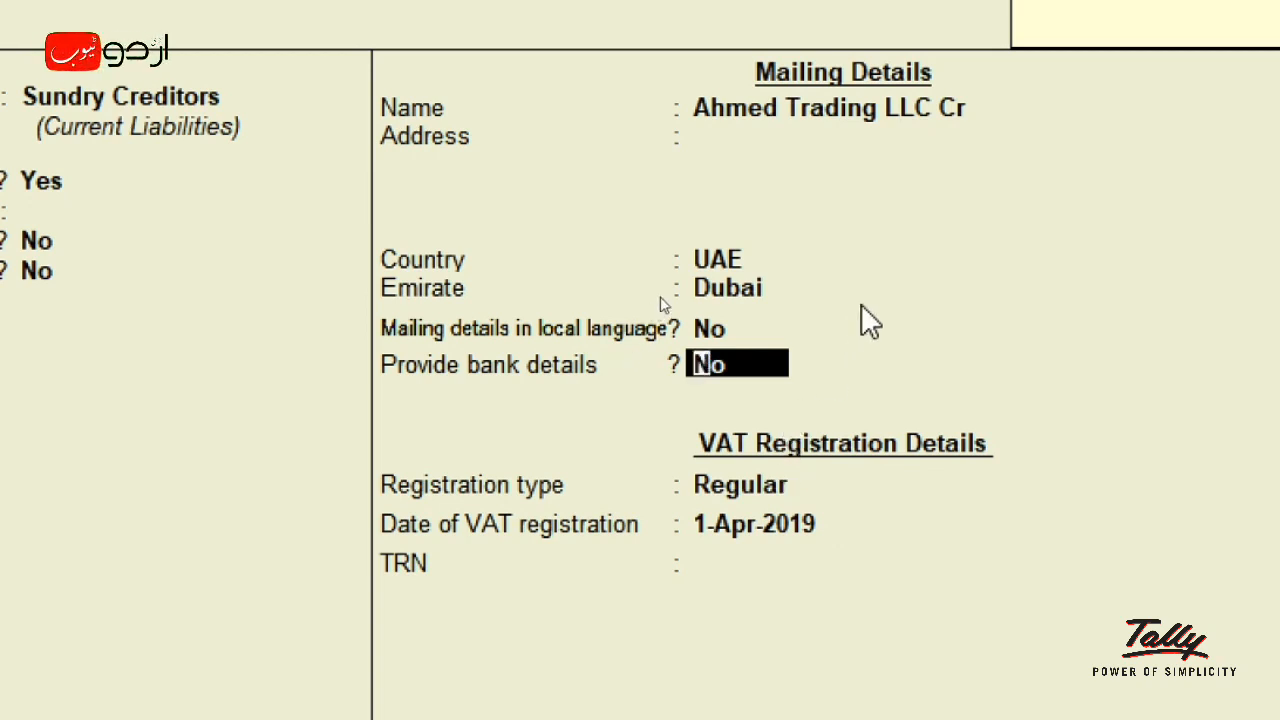
key(Return)
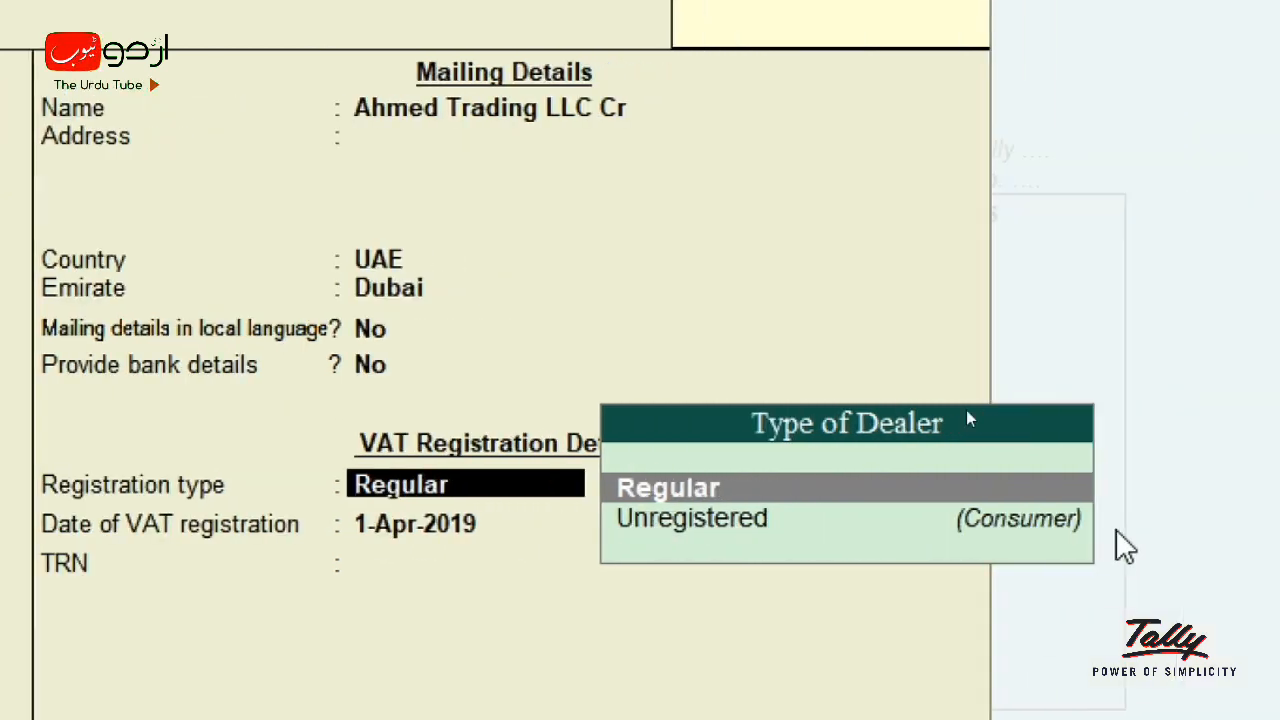
- Register the supplier as a Regular dealer from 1-Apr-2019 and type in its TRN
key(Return)
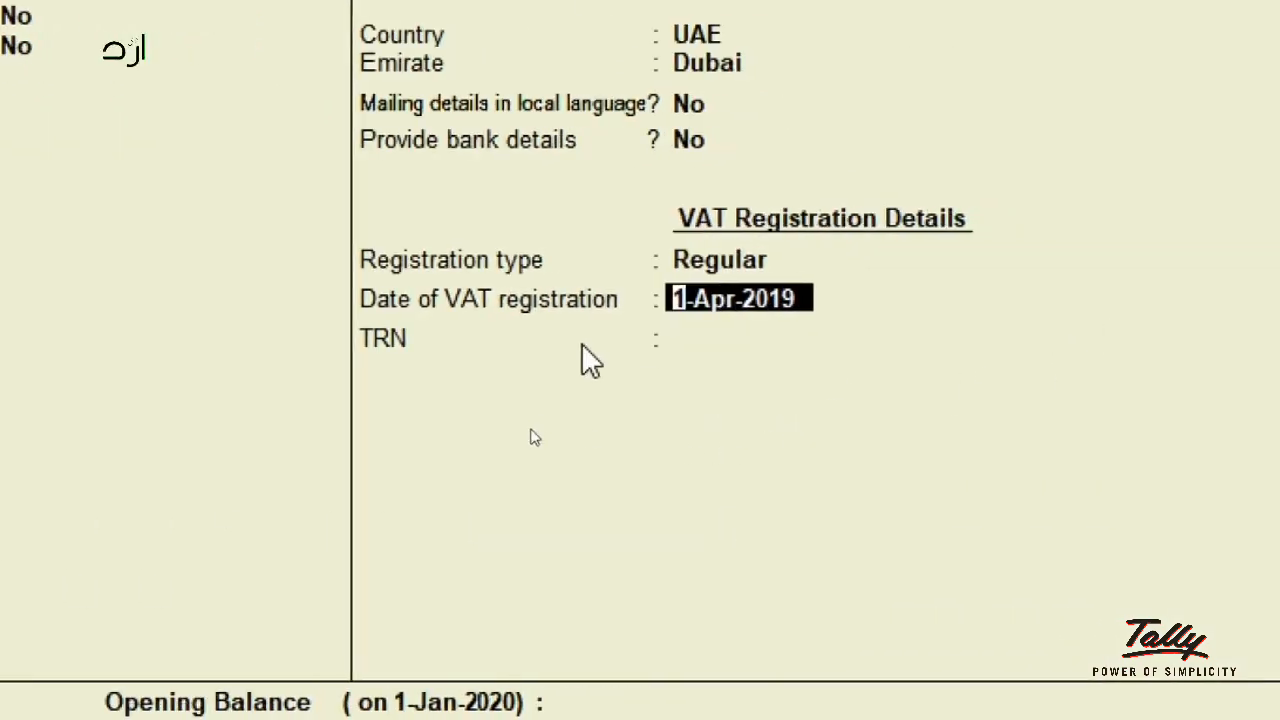
key(Return)
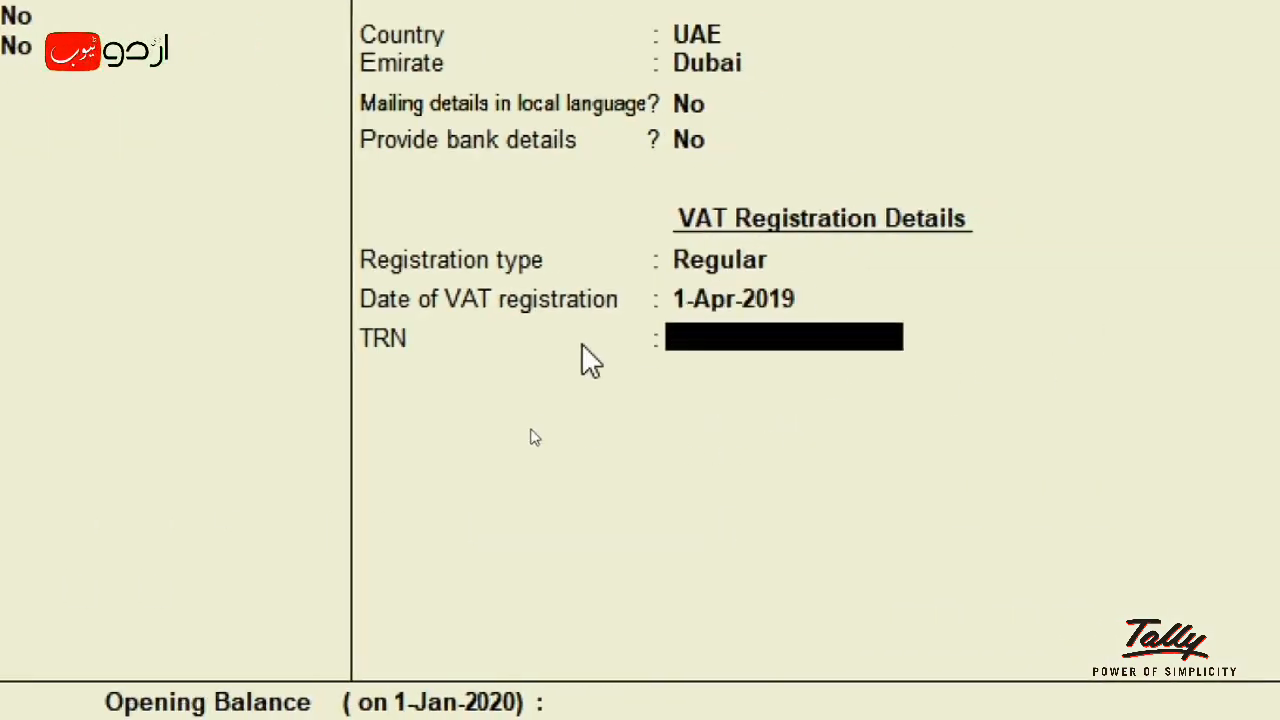
text(54484564)
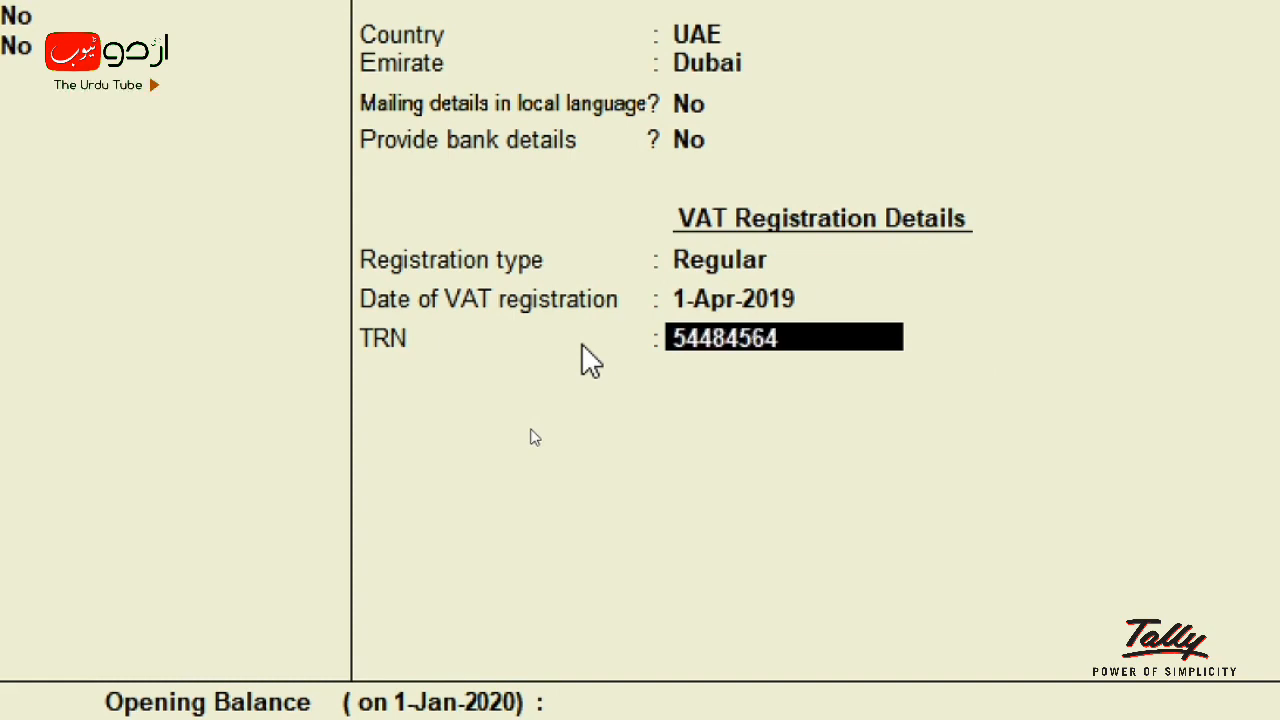
text(645646)
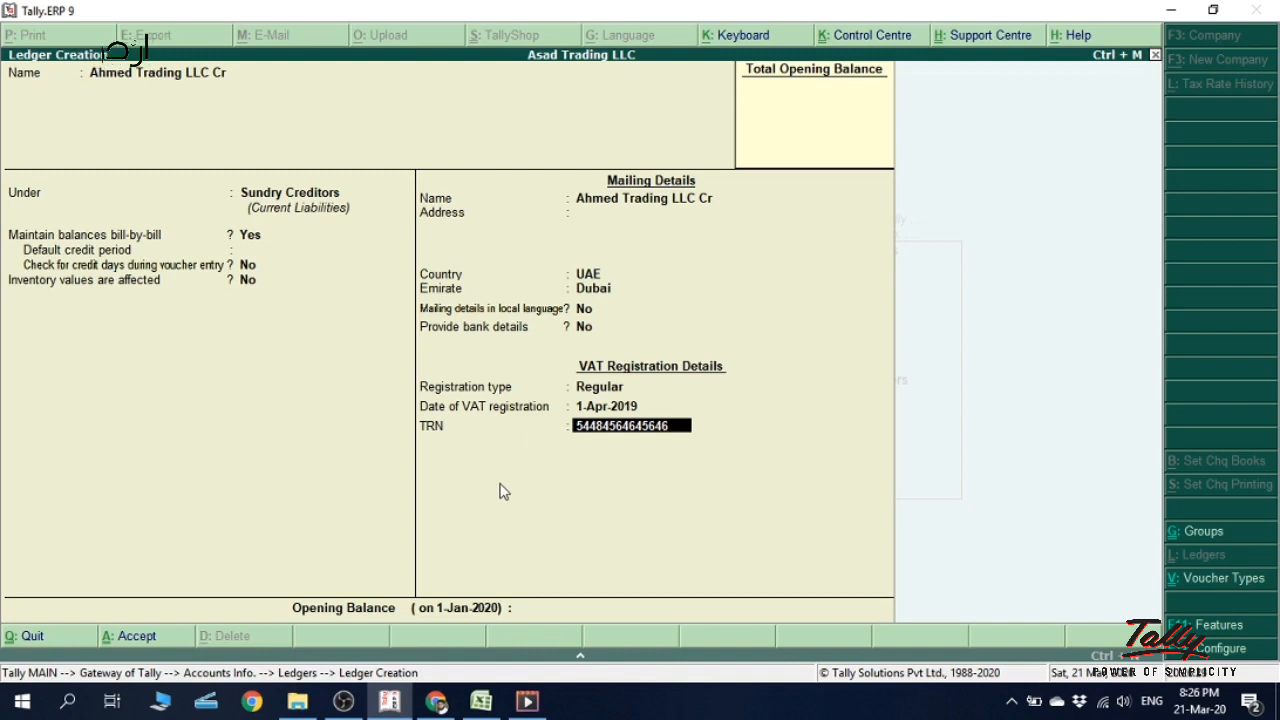
- Keep the supplier's TRN despite the 'TRN is NOT 15 digits' warning
key(Return)
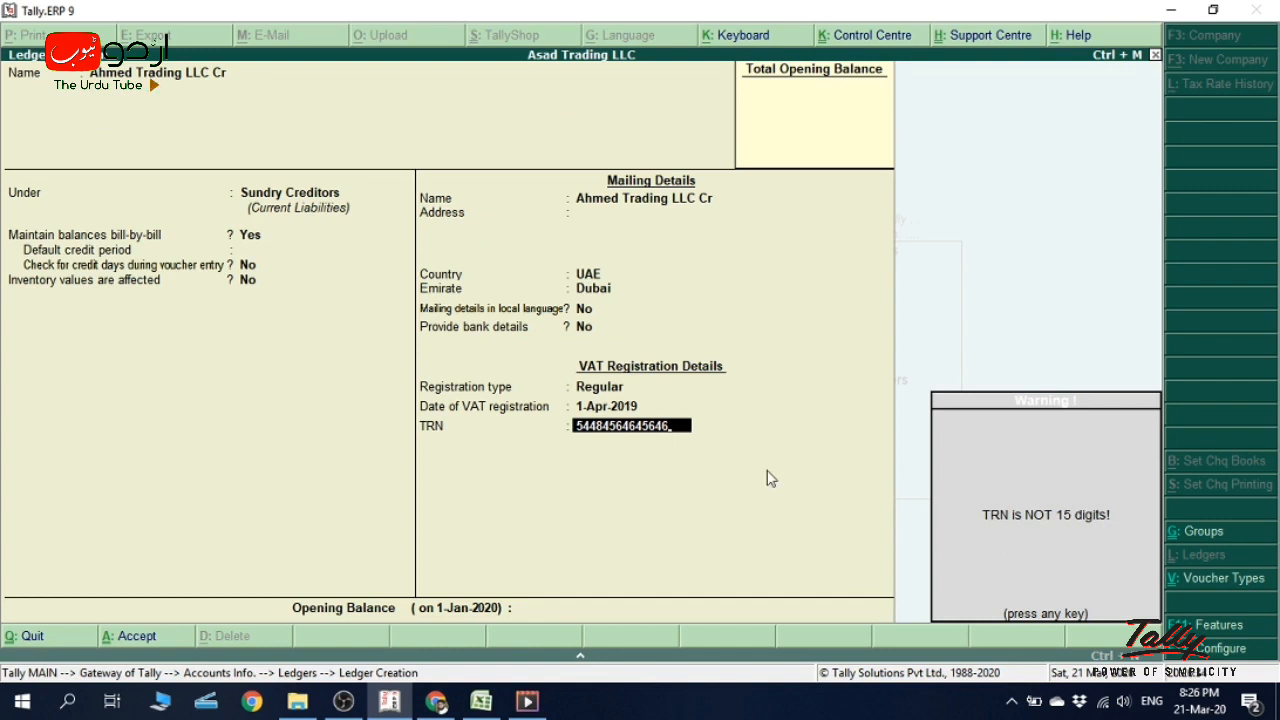
key(Return)
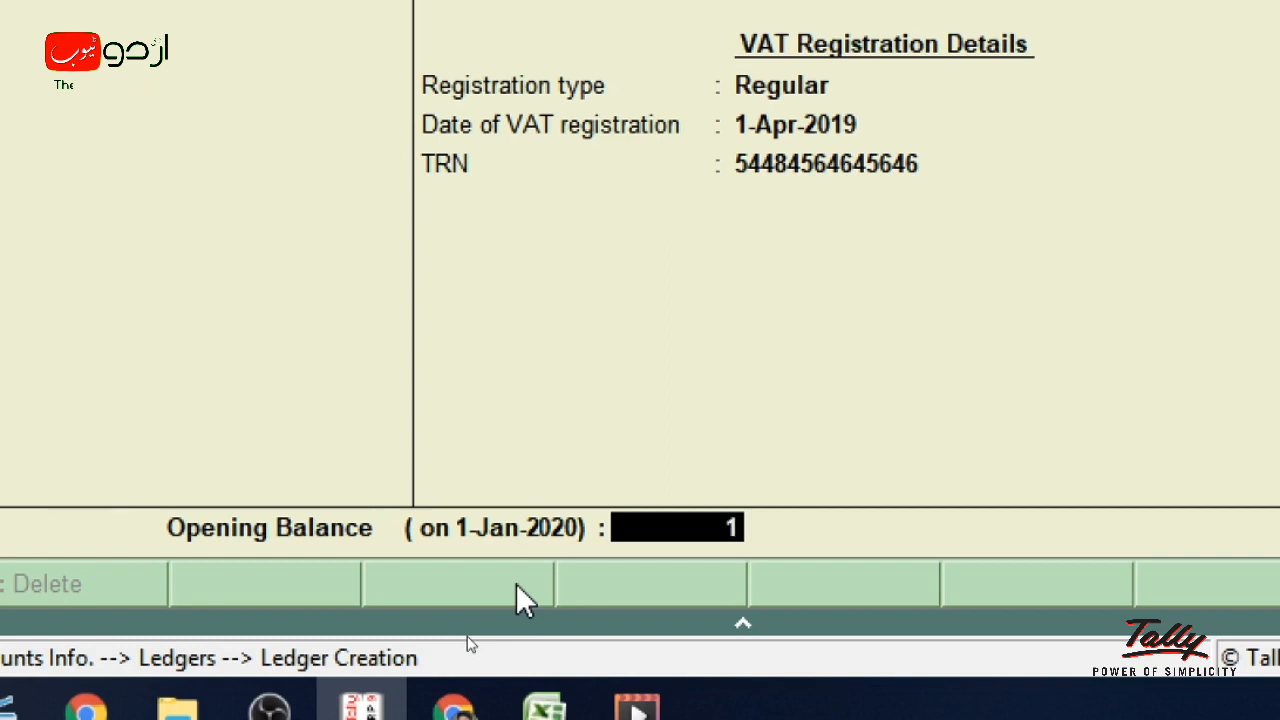
- Try a 1,000 opening balance for Ahmed Trading LLC Cr, switch it to Dr, and reach Accept
text(000)
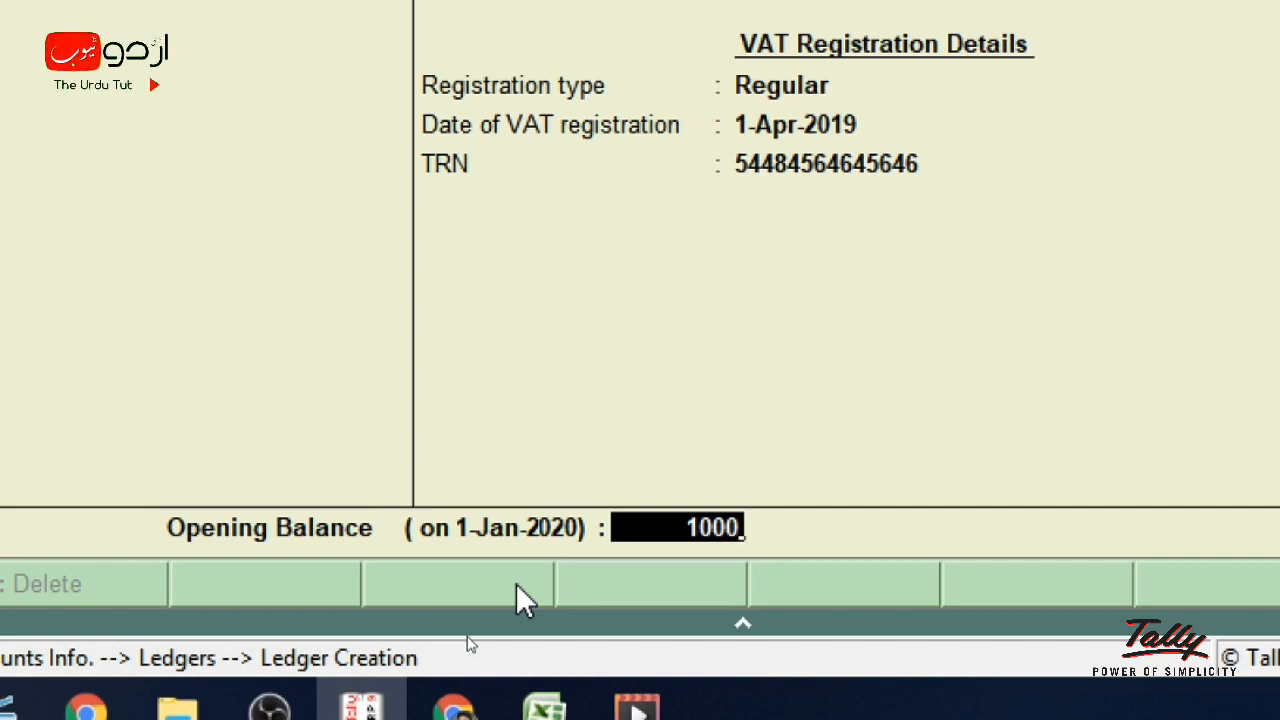
key(Return)
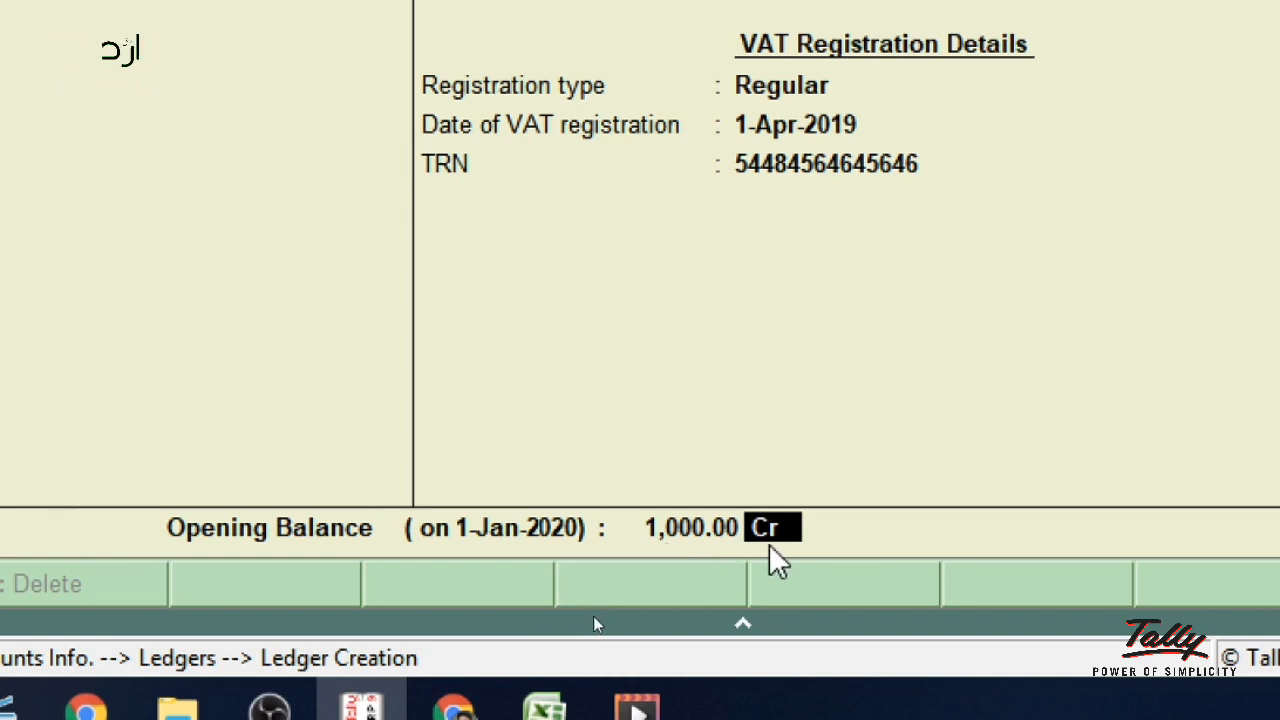
key(BackSpace)
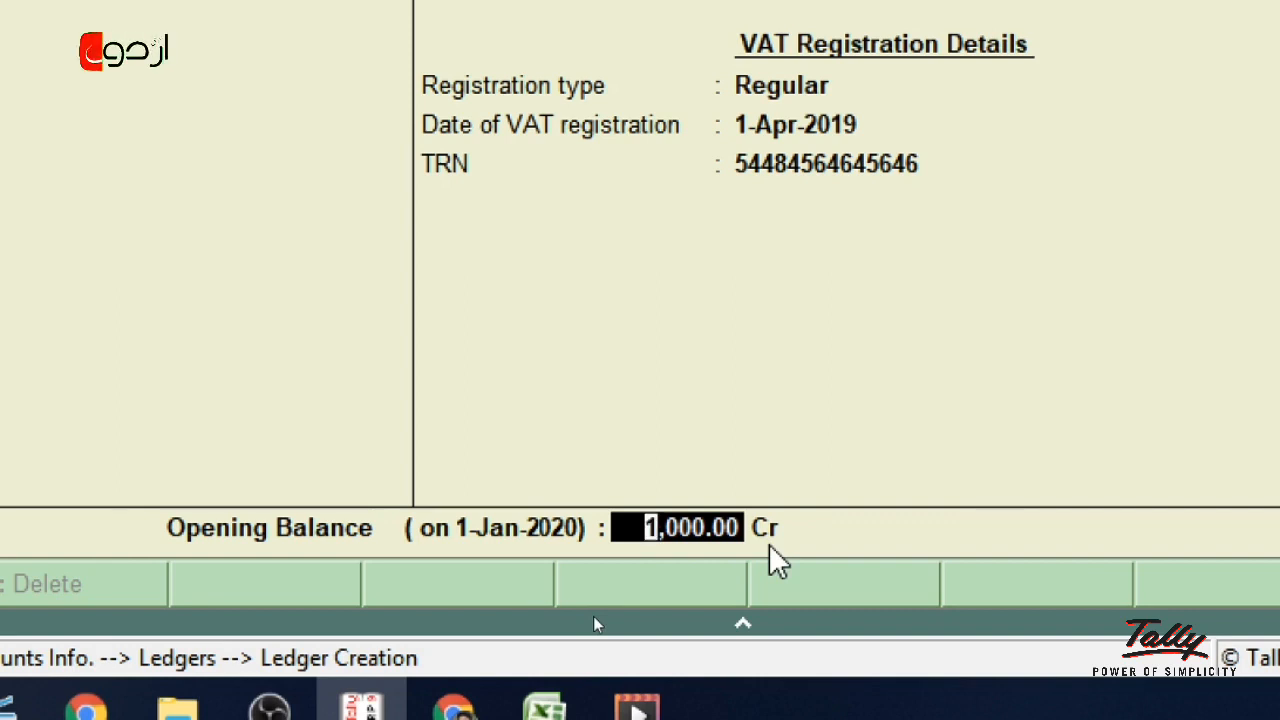
key(Return)
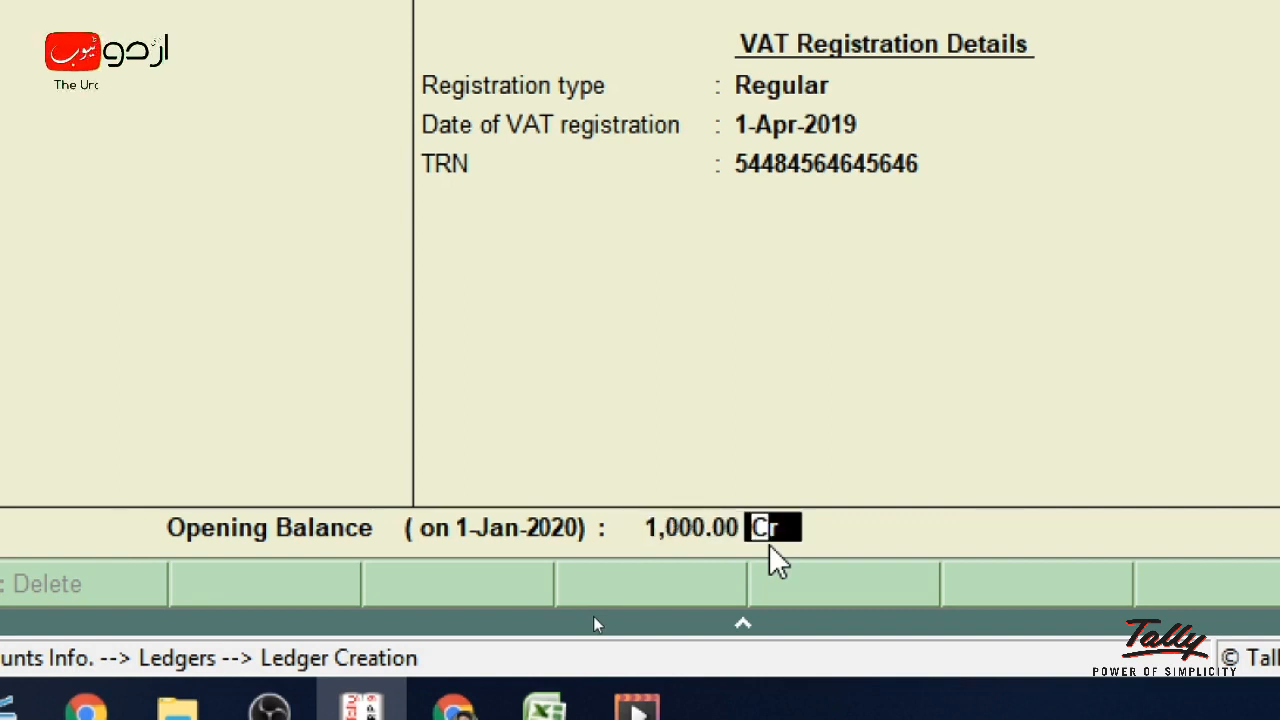
text(dr)
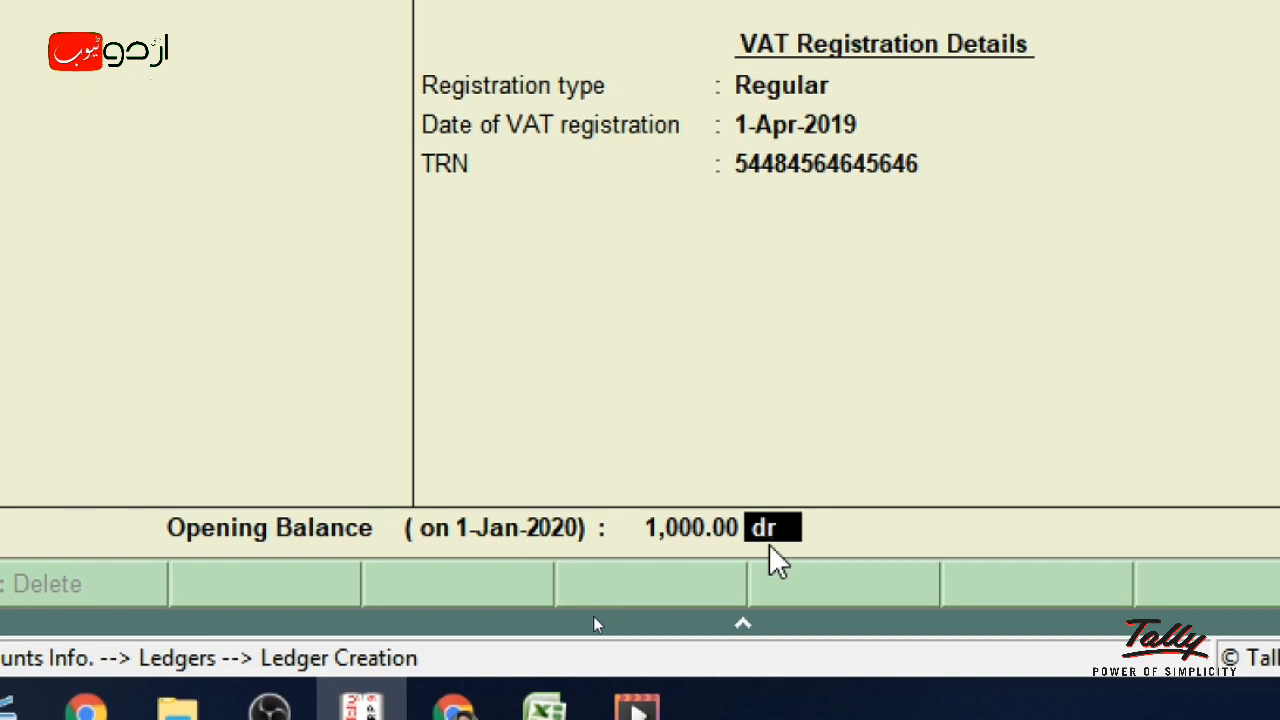
key(Return)
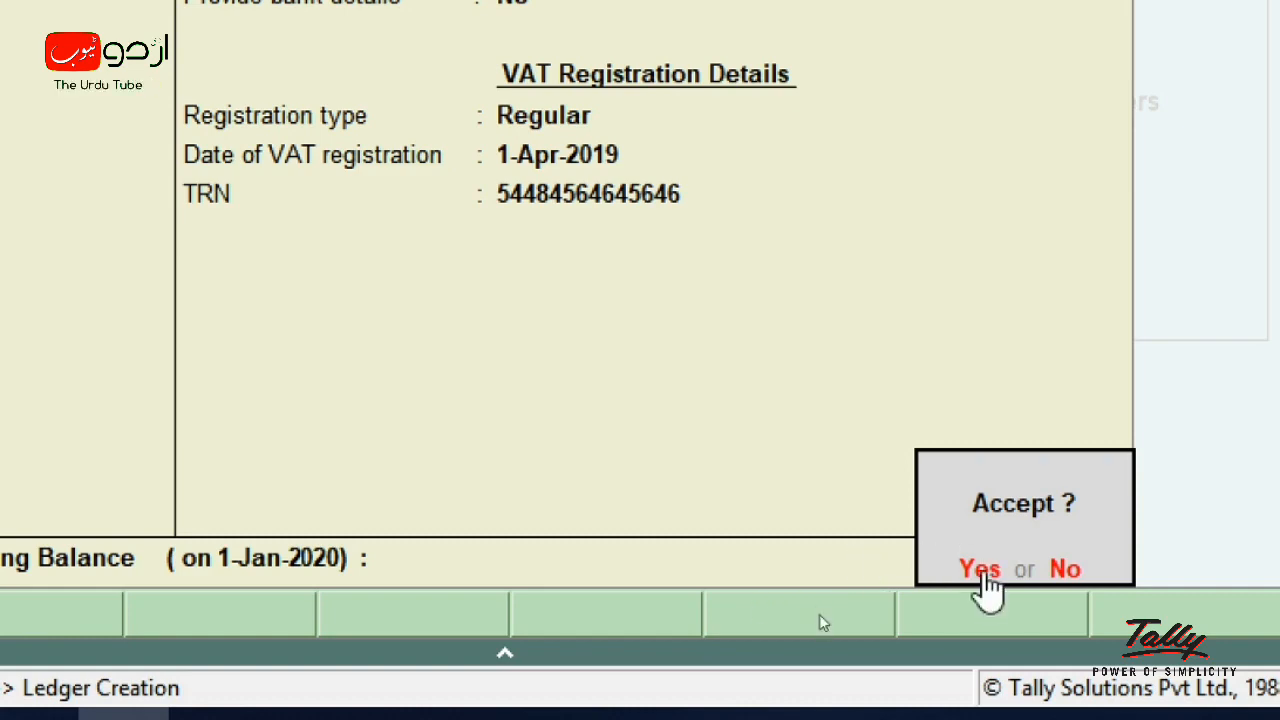
- Save the Ahmed Trading LLC Cr ledger and quit ledger creation back to the Gateway of Tally
click(982, 570)
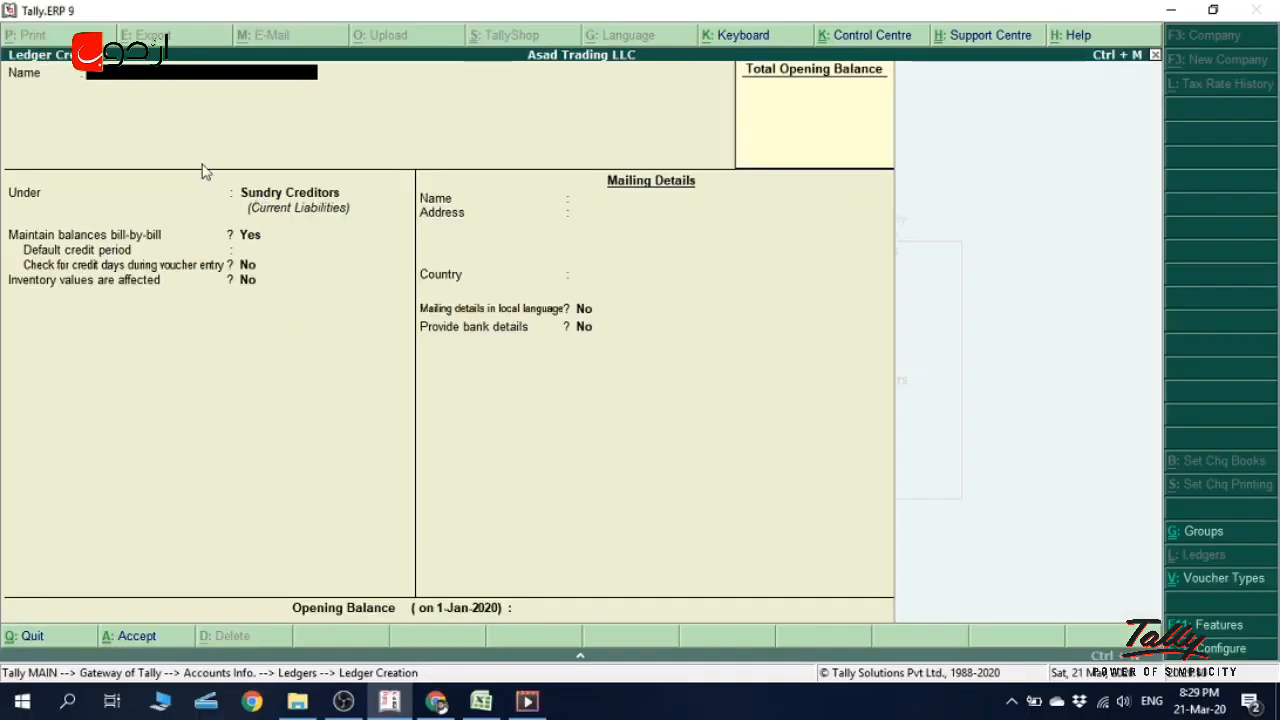
key(Escape)
key(y)
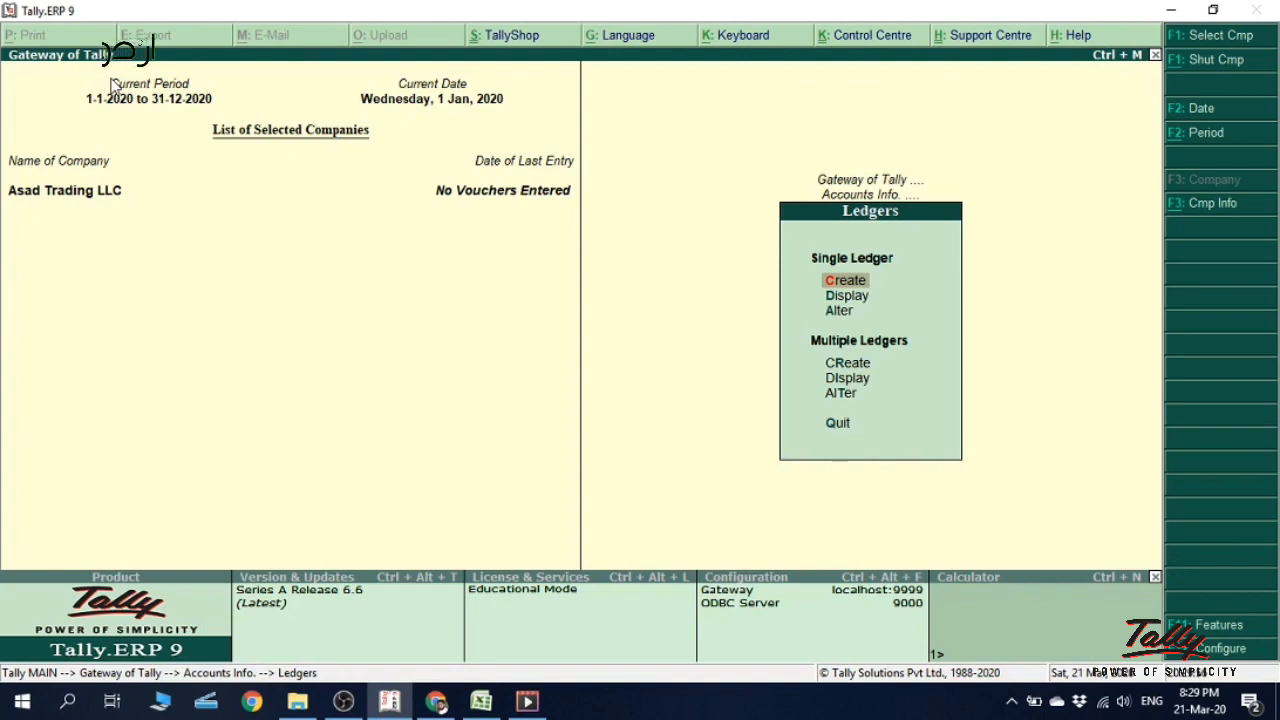
key(Escape)
key(Escape)
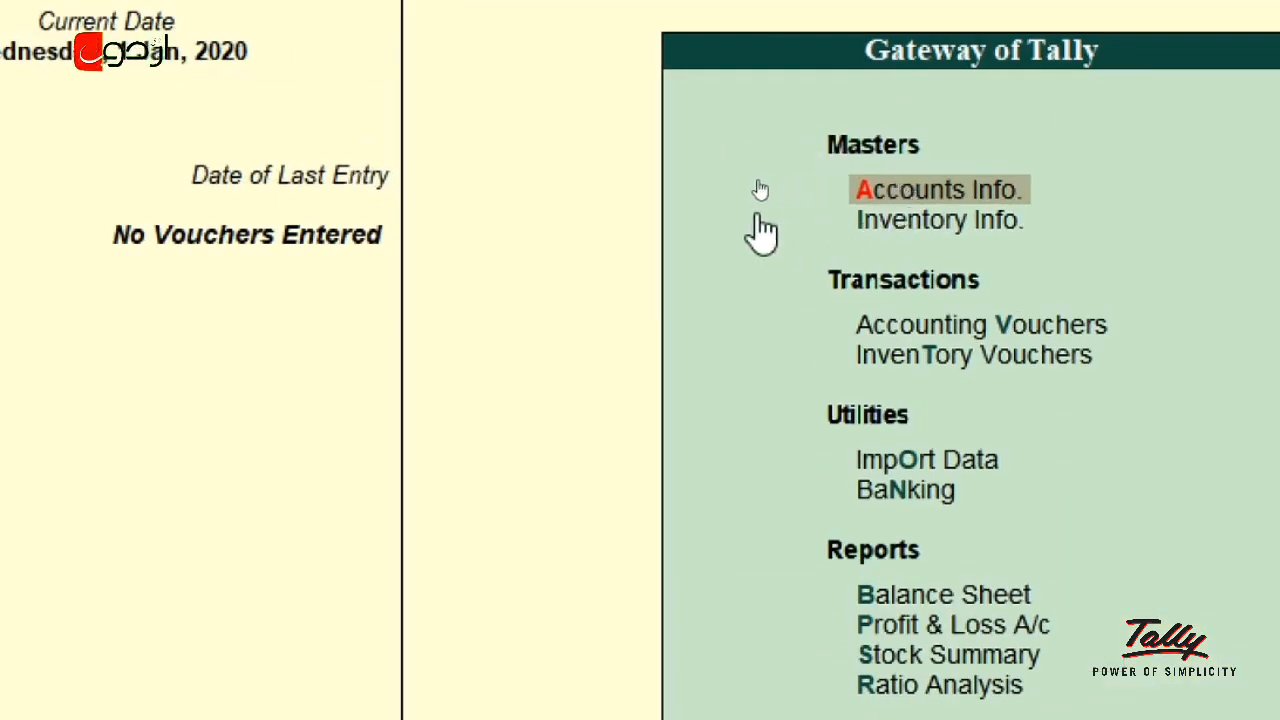
- Go to Accounts Info. > Ledgers > Create for a fresh ledger form
key(Return)
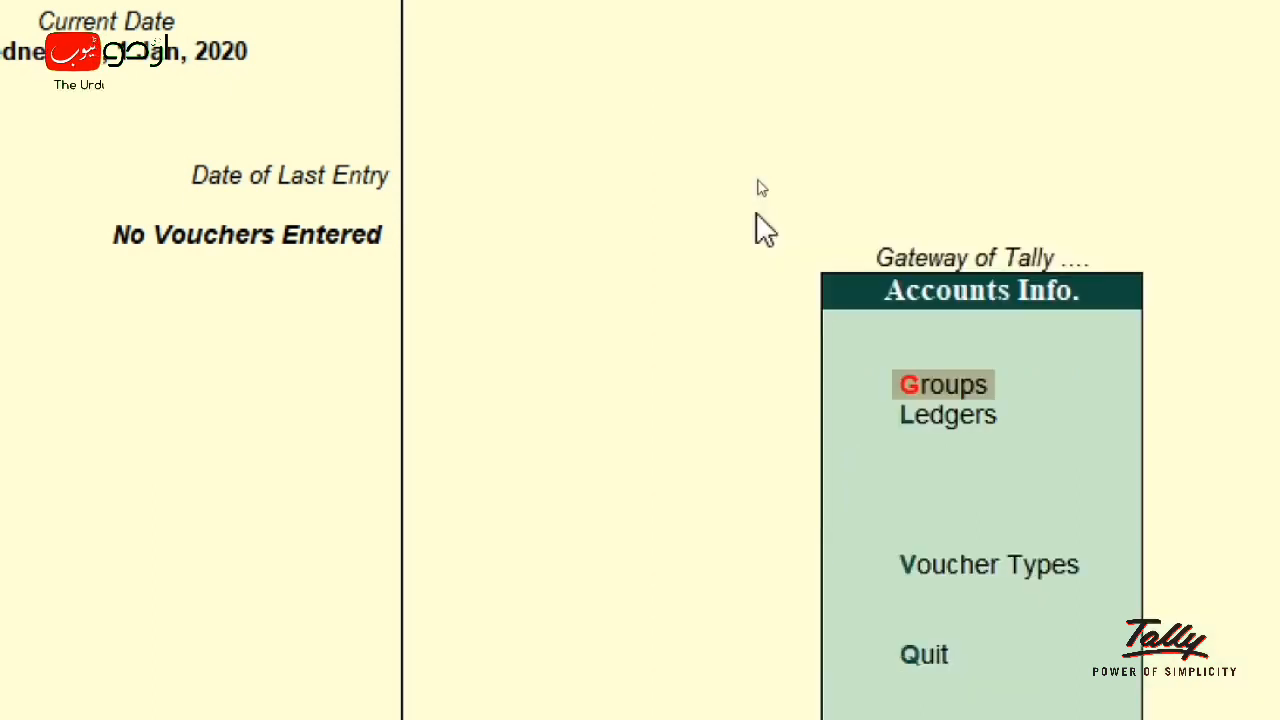
key(Down)
key(Return)
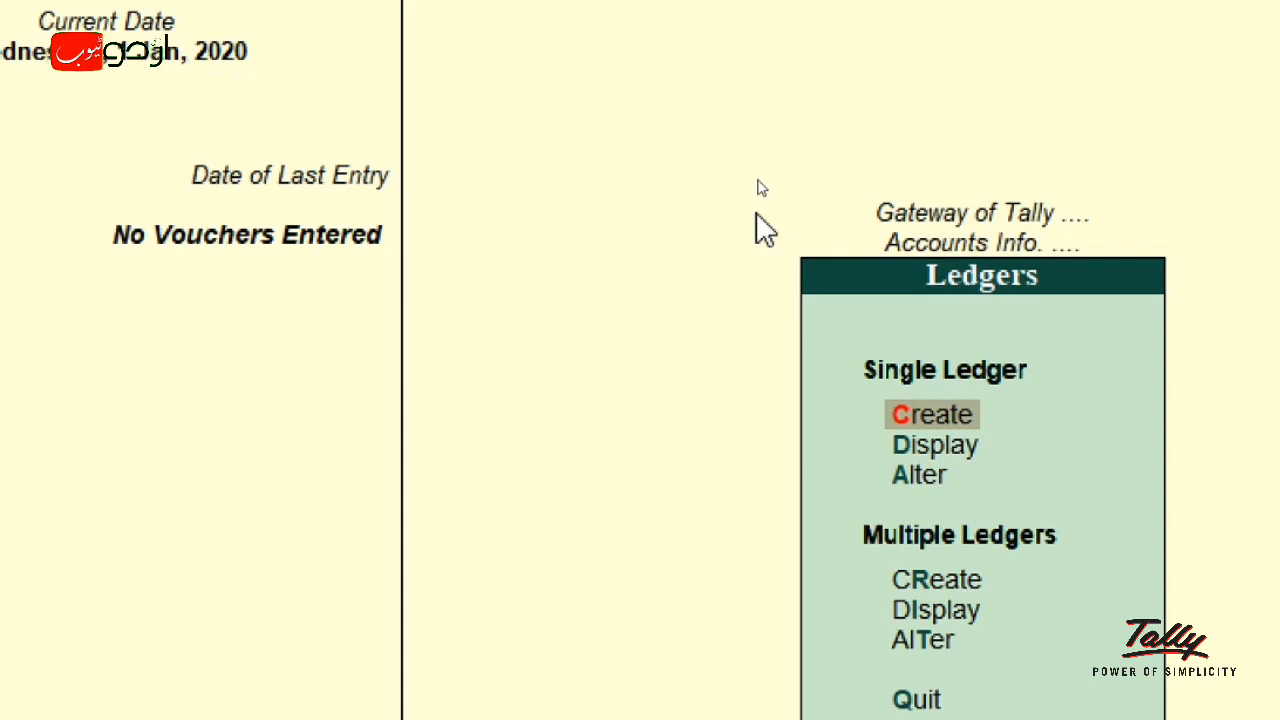
key(Return)
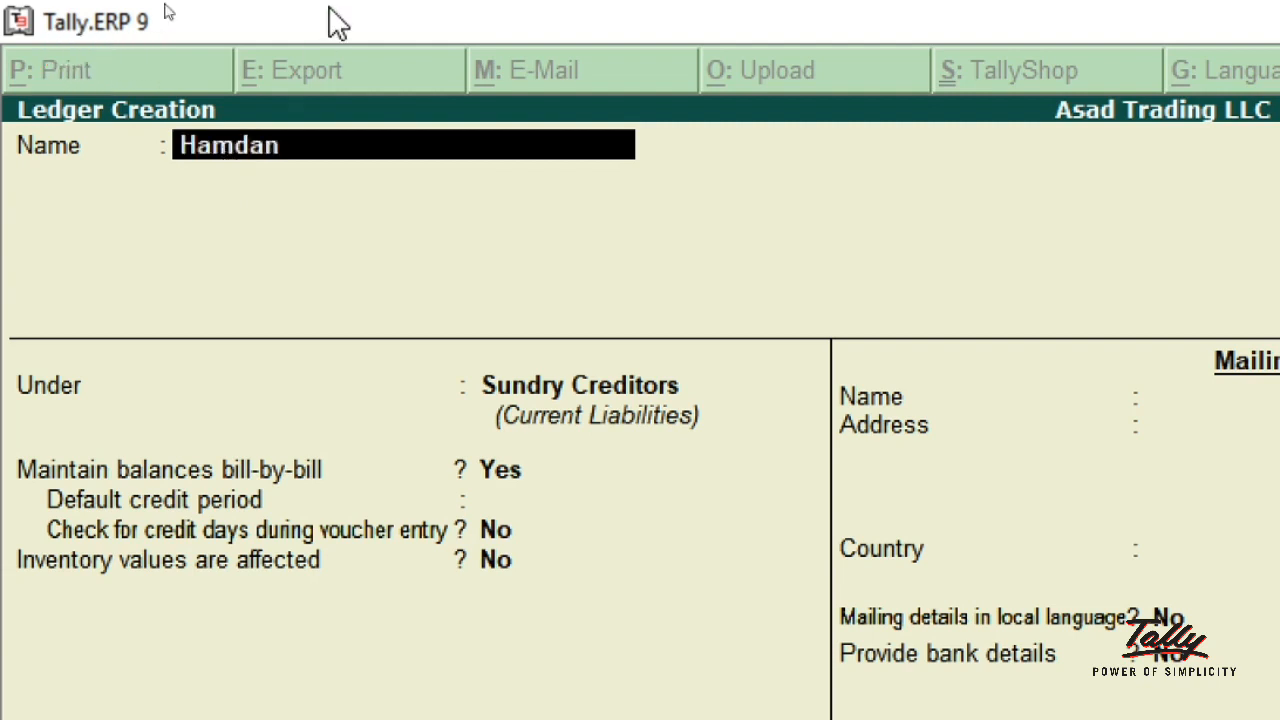
- Name the new customer ledger 'Hamdan Trading LLC Dr'
text(Trading LLC Dr)
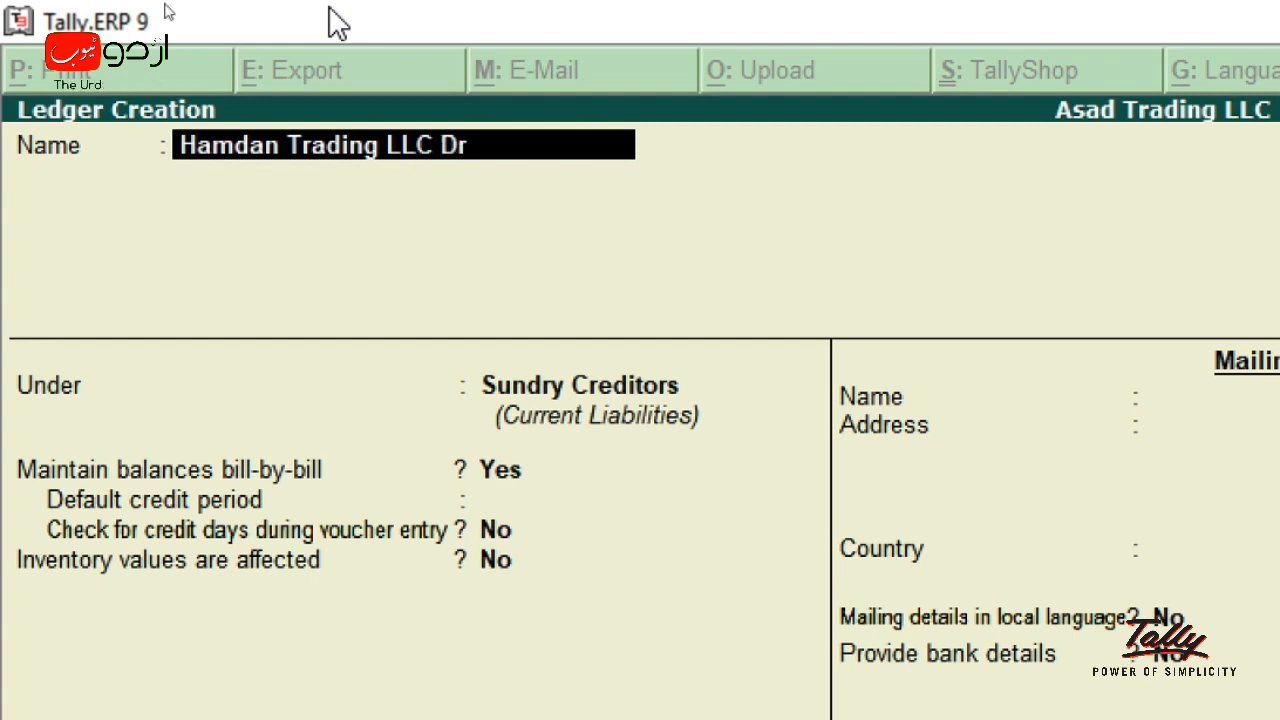
key(Return)
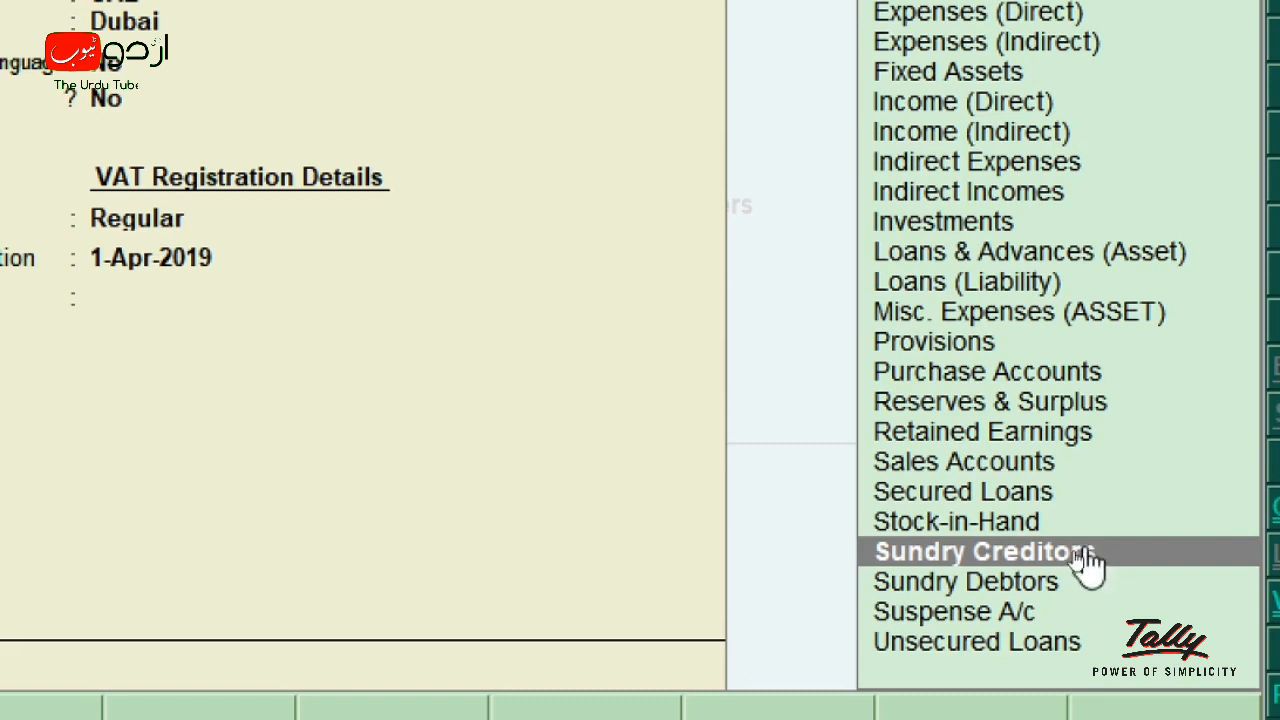
- File Hamdan Trading LLC Dr under Sundry Debtors (Current Assets)
click(966, 584)
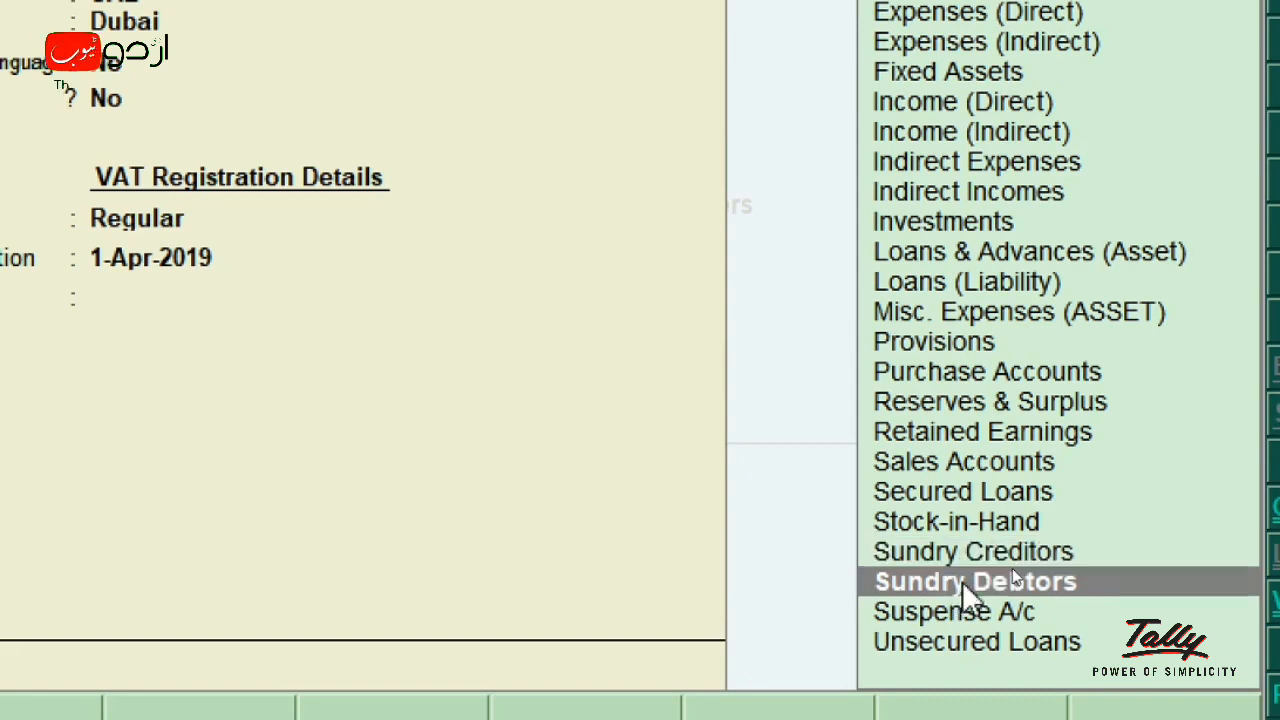
key(Return)
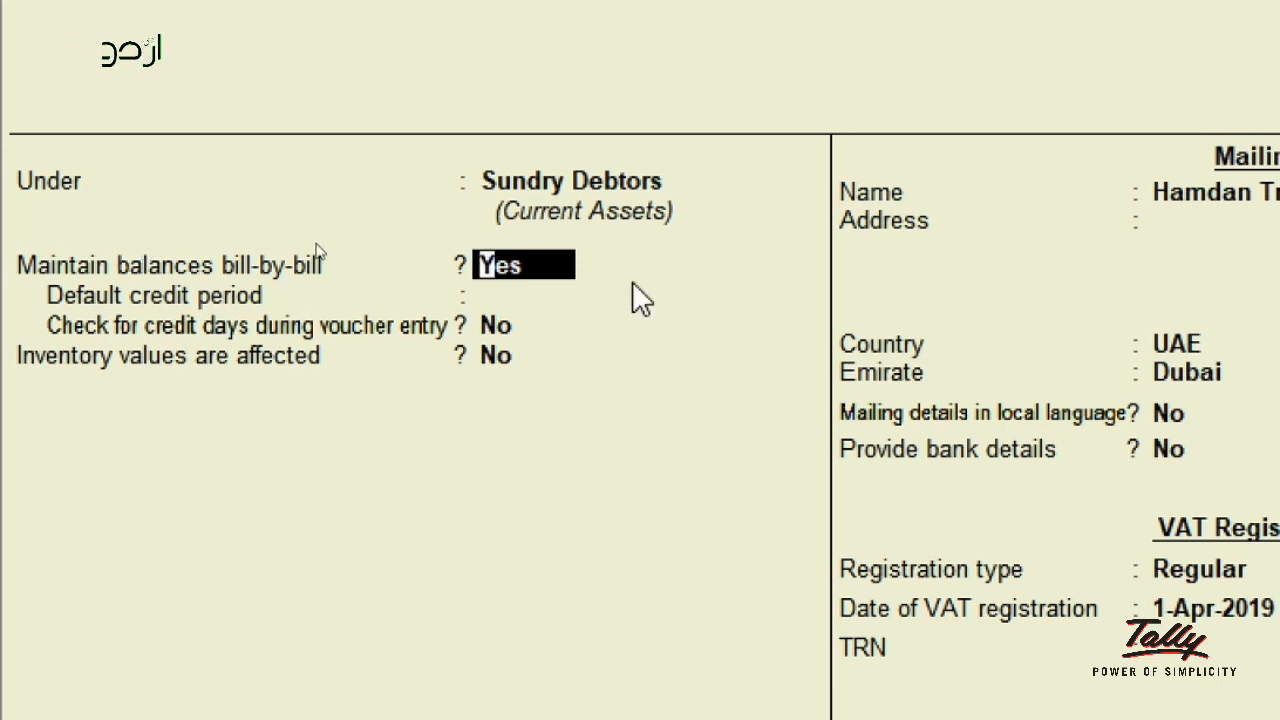
- Keep bill-by-bill settings, mailing name Hamdan Trading LLC Dr, empty address, UAE/Dubai and local language No
key(Return)
key(Return)
key(Return)
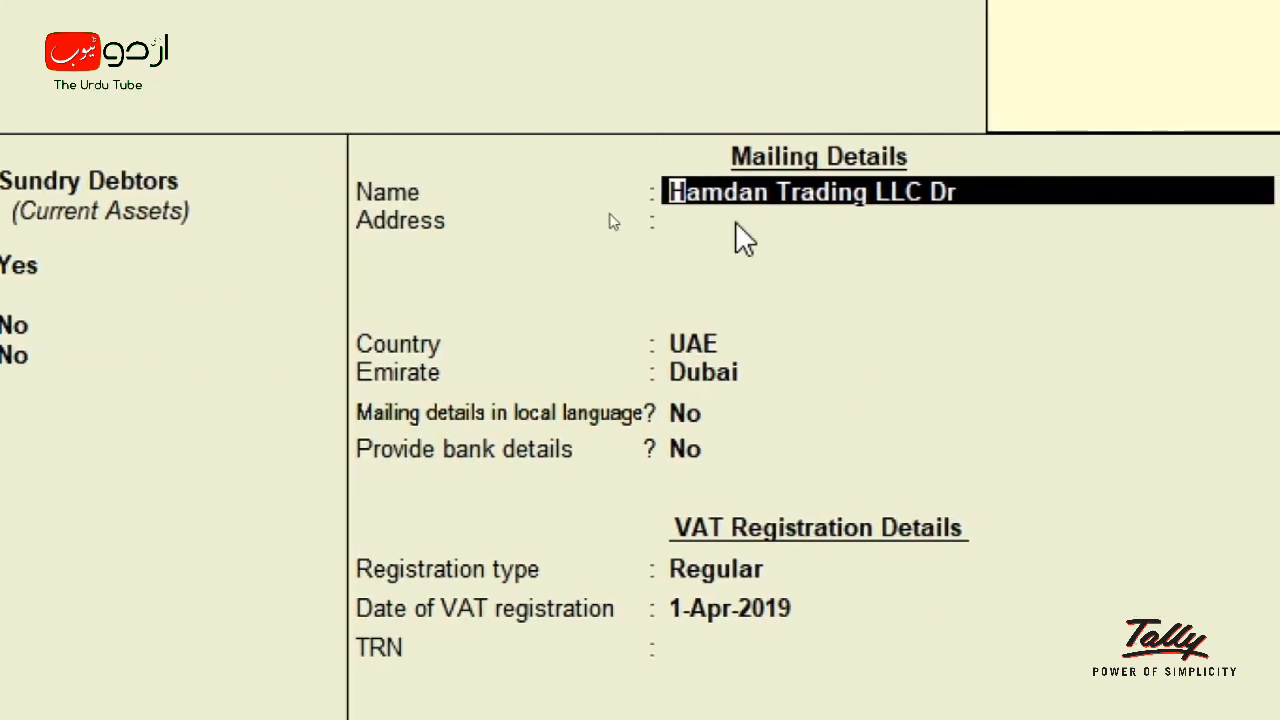
key(Return)
key(Return)
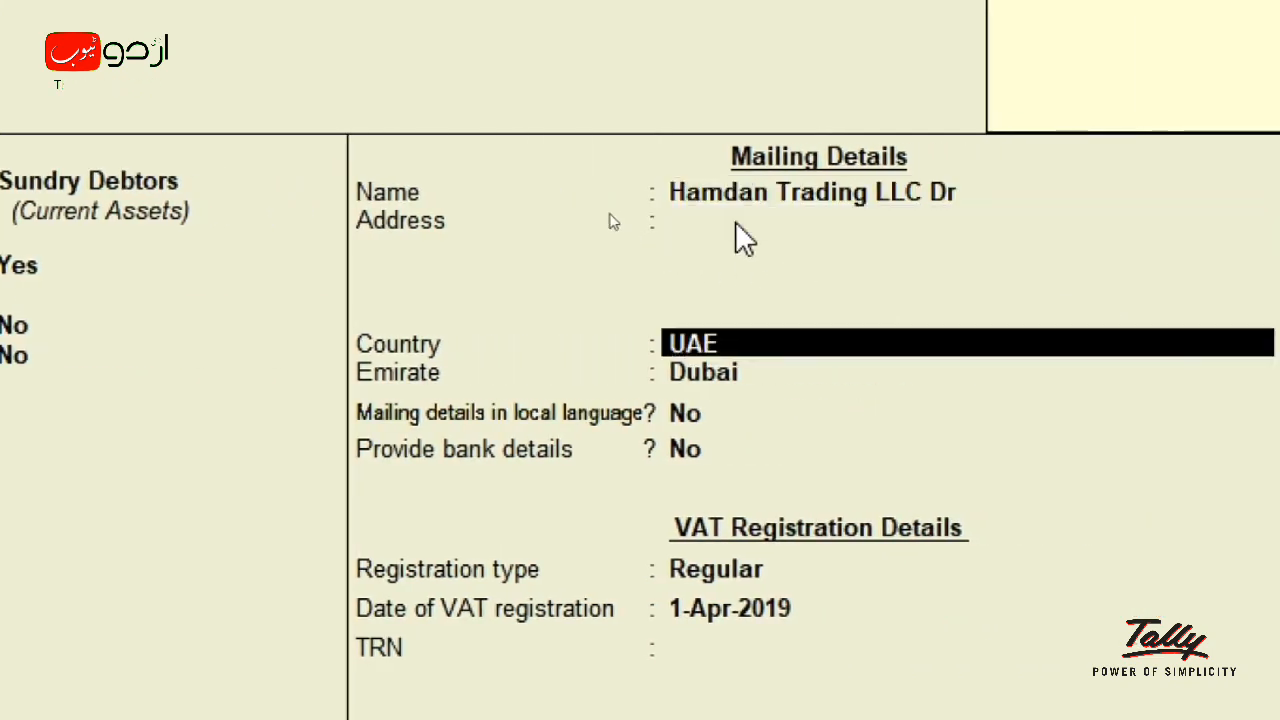
key(Return)
key(Return)
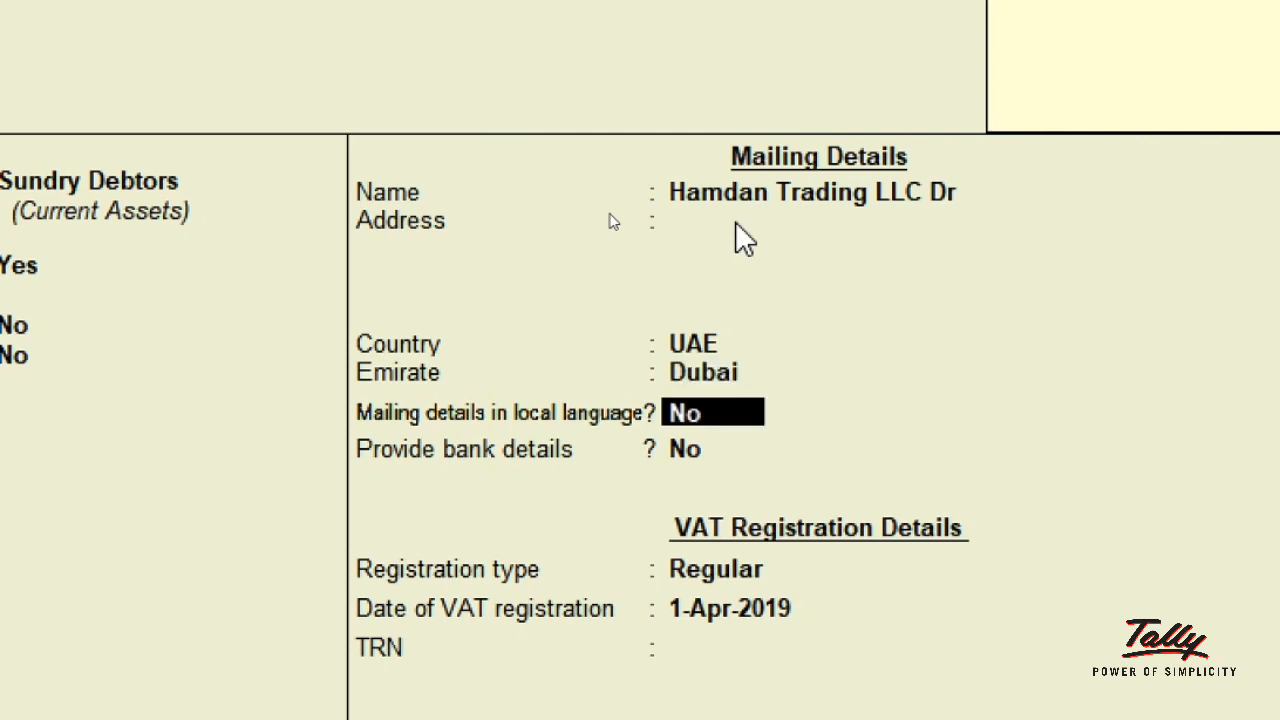
key(Return)
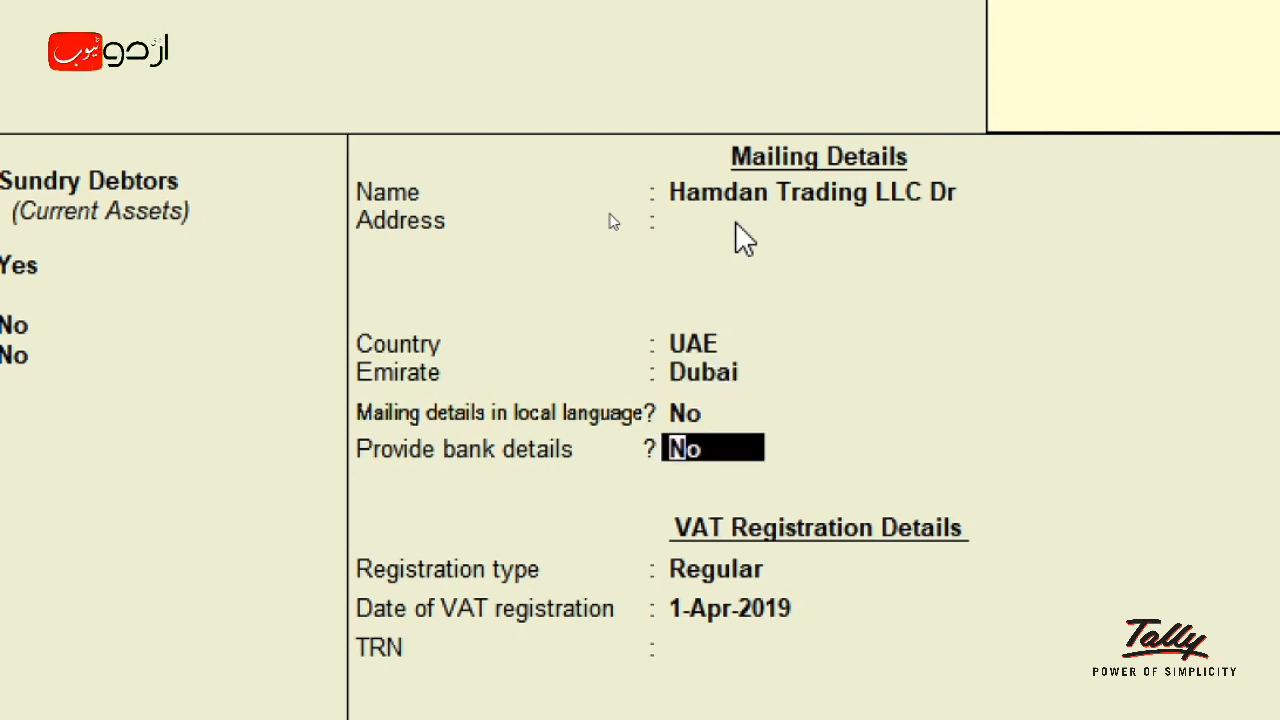
key(Return)
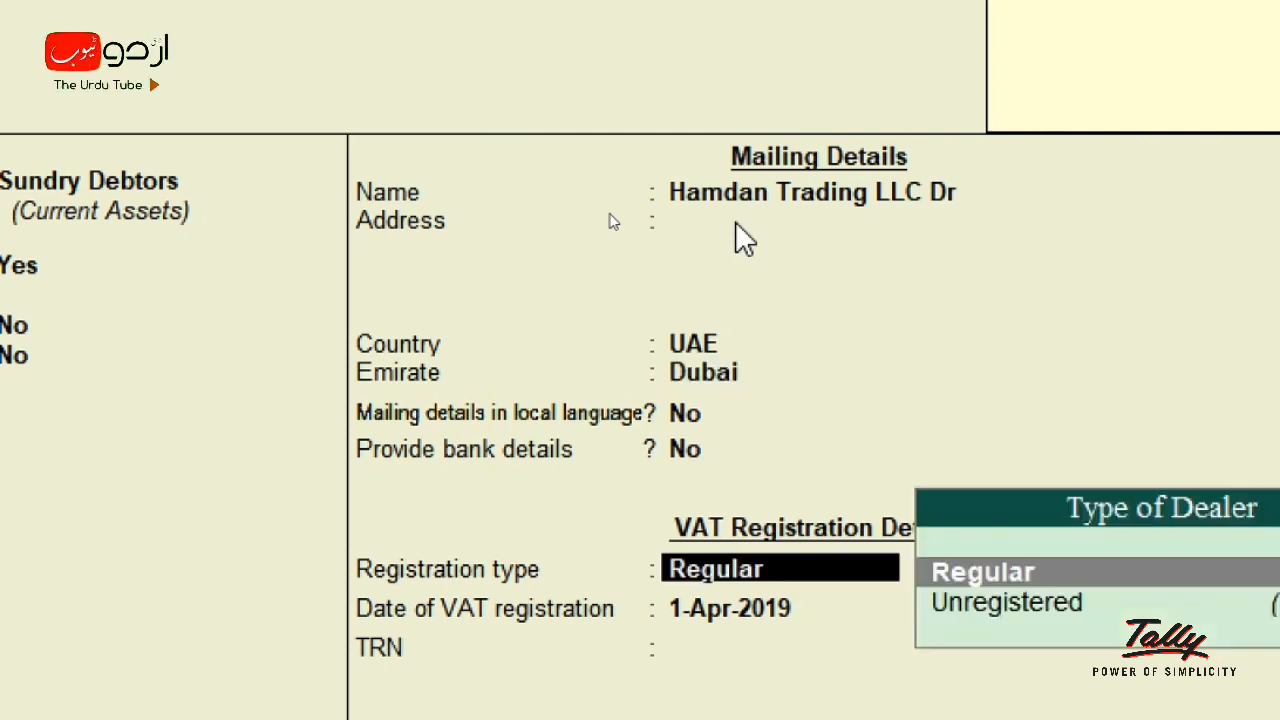
- Register Hamdan Trading LLC Dr as a Regular dealer from 1-Apr-2019 and enter its TRN
key(Return)
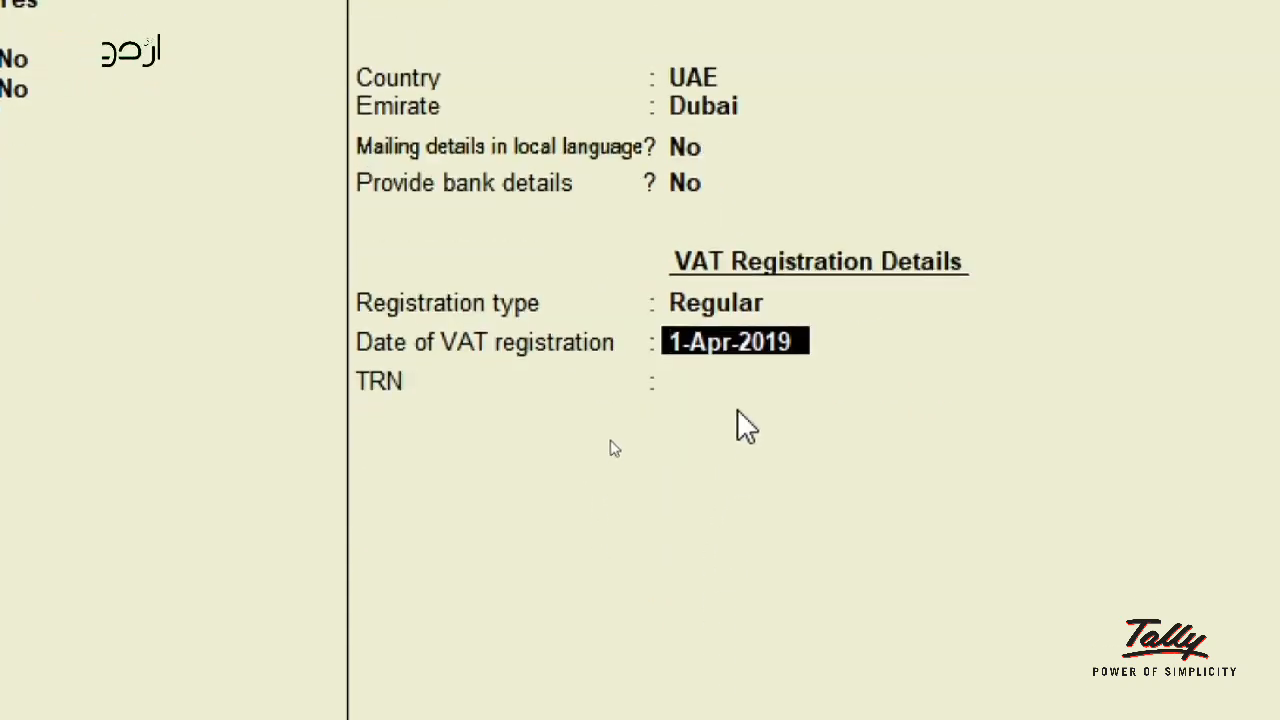
key(Return)
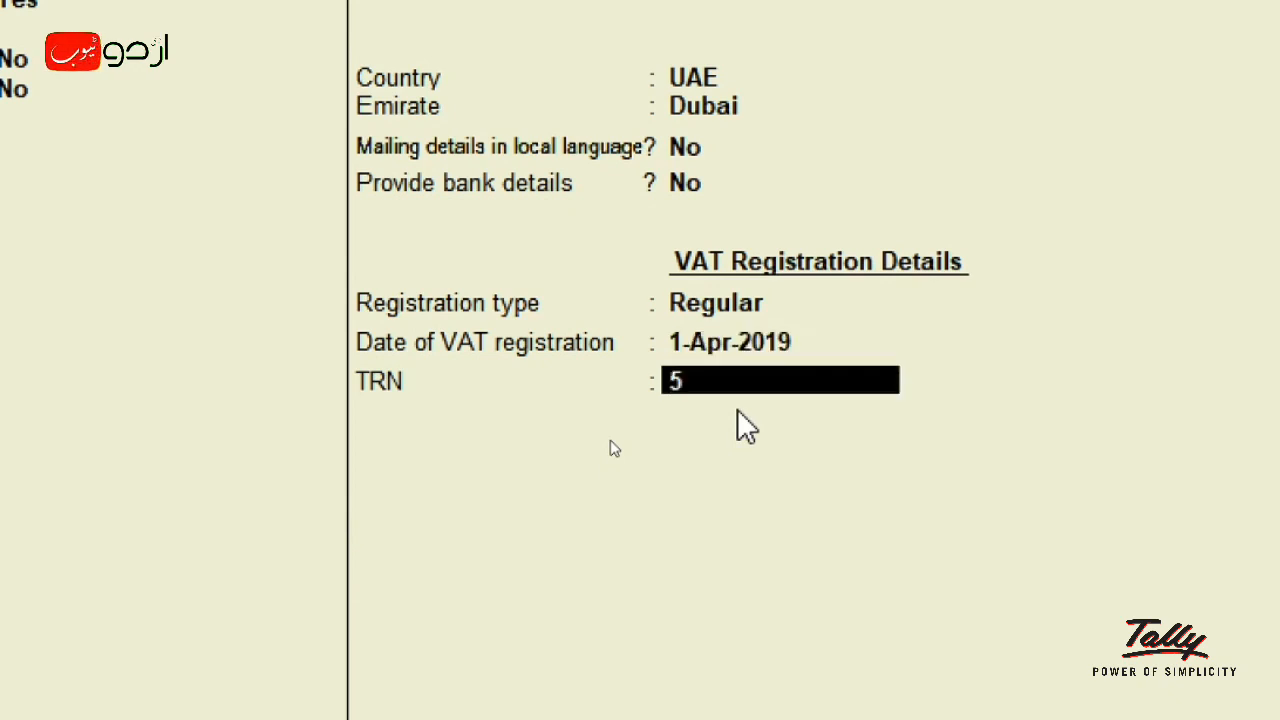
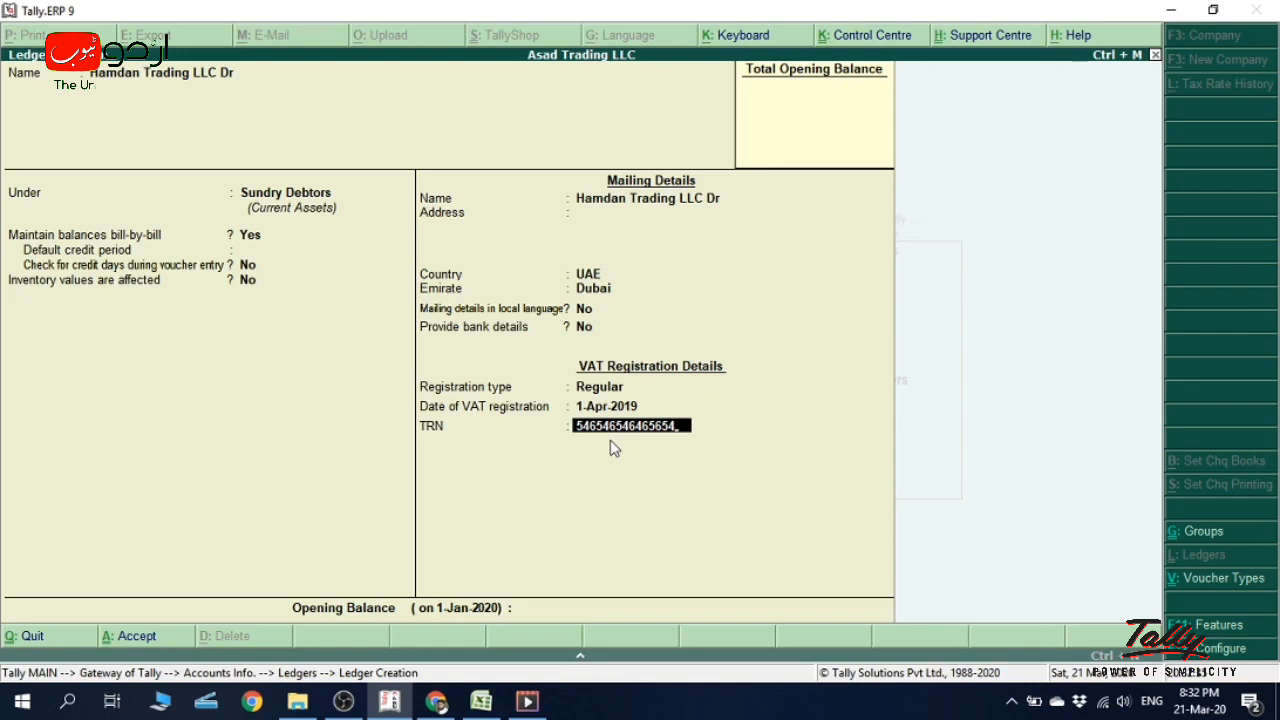
key(Return)
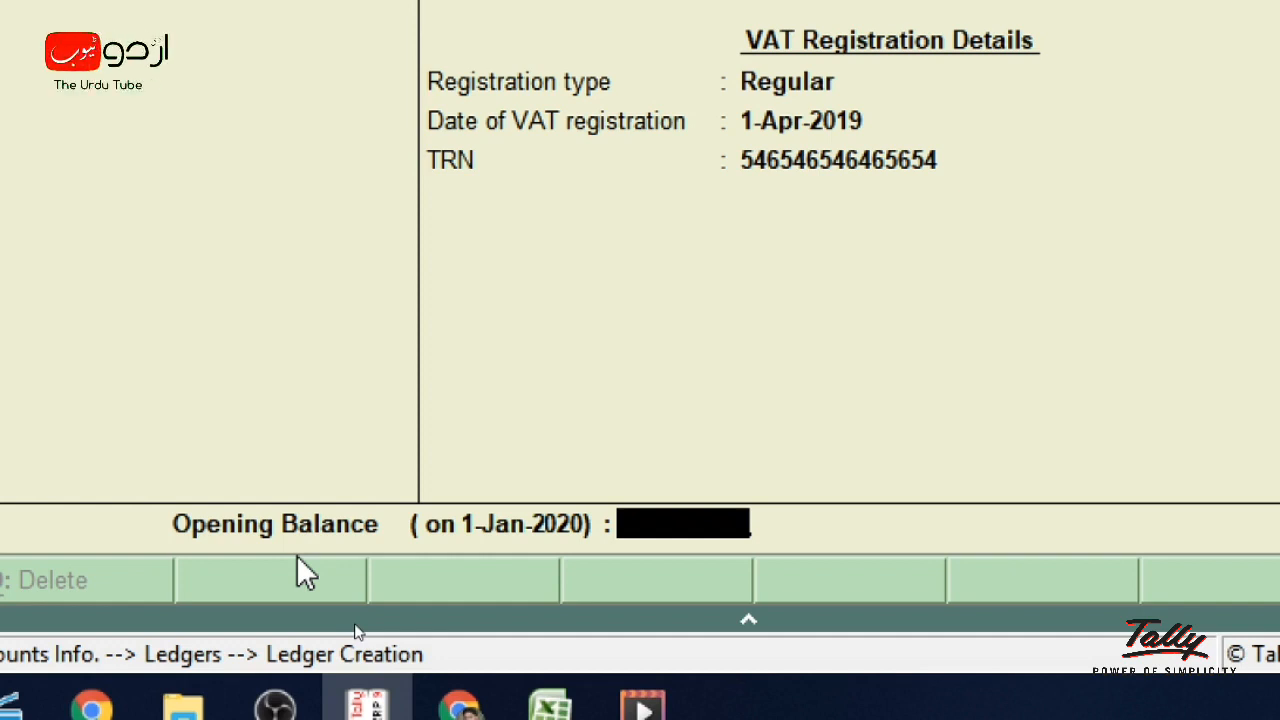
- Save Hamdan Trading LLC Dr without an opening balance and quit back to the Ledgers menu
key(Return)
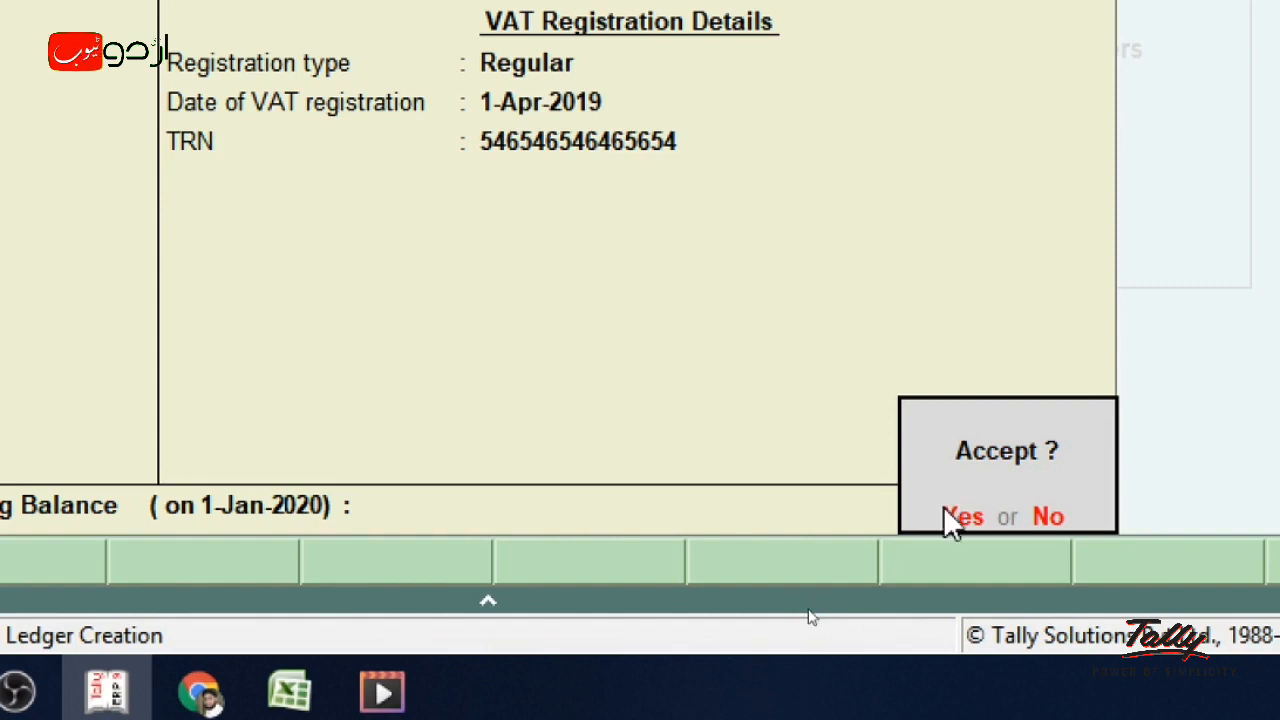
click(945, 512)
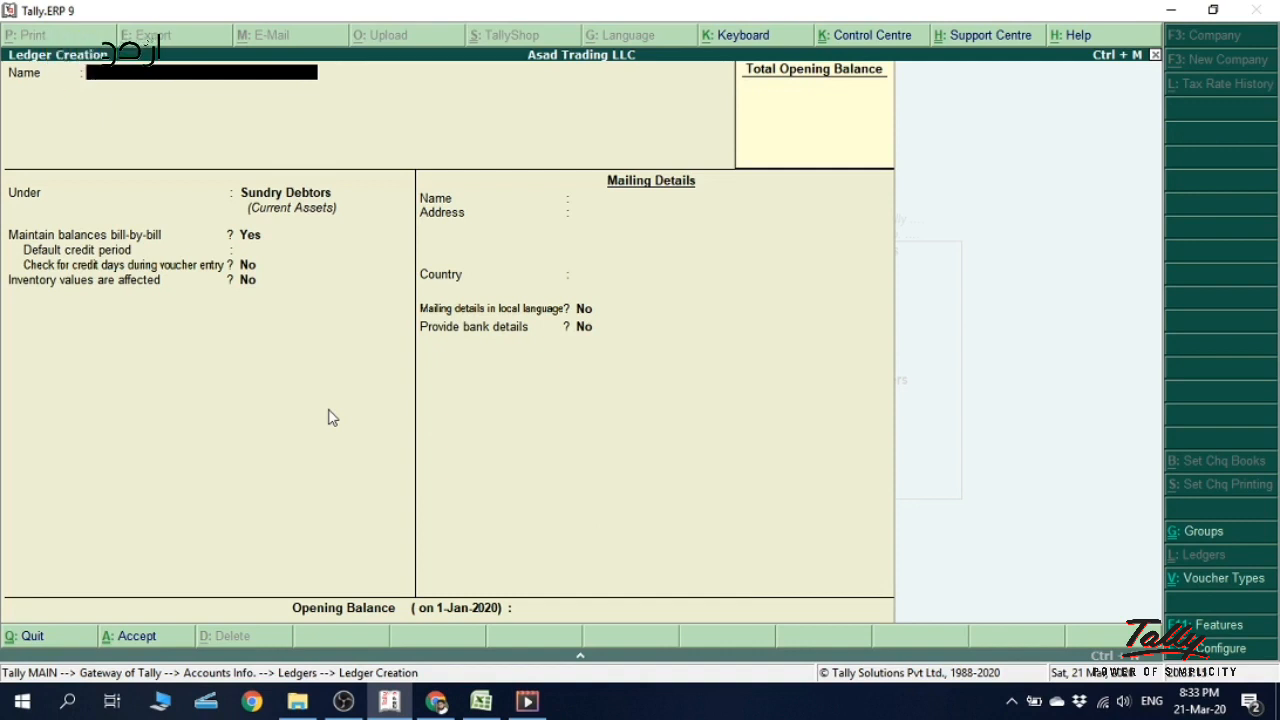
key(Escape)
key(Return)
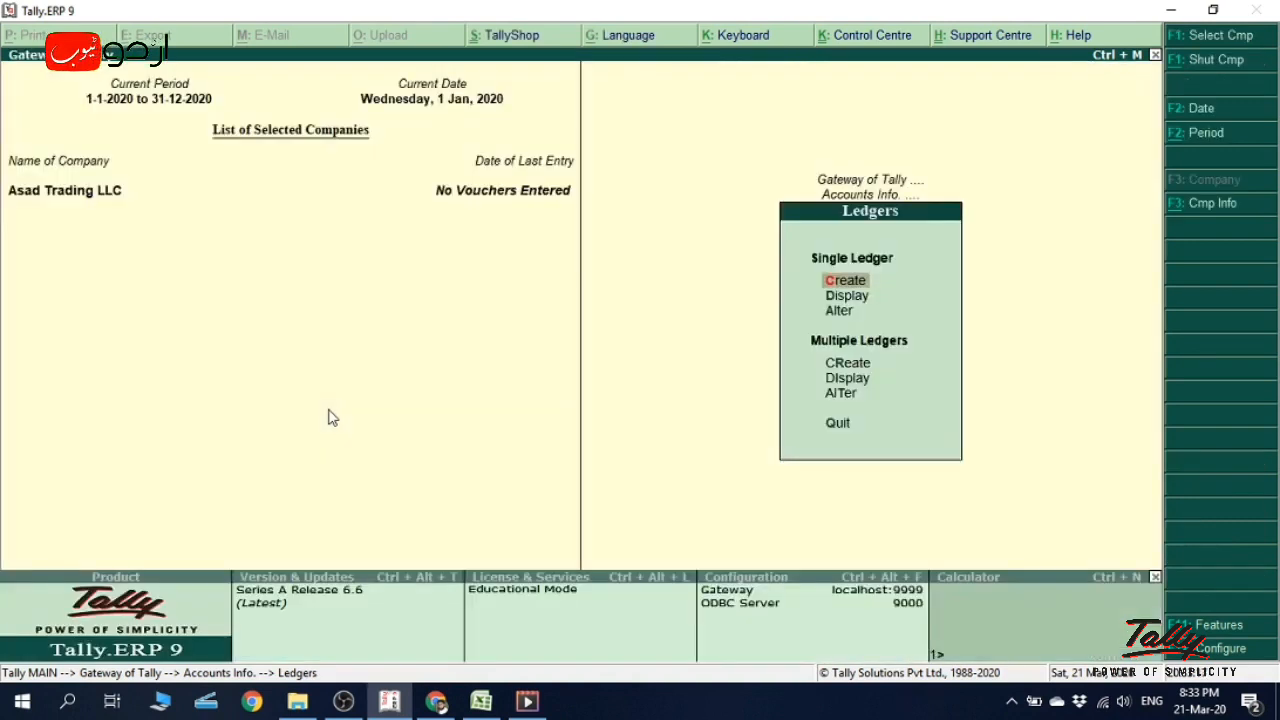
key(Escape)
key(Escape)
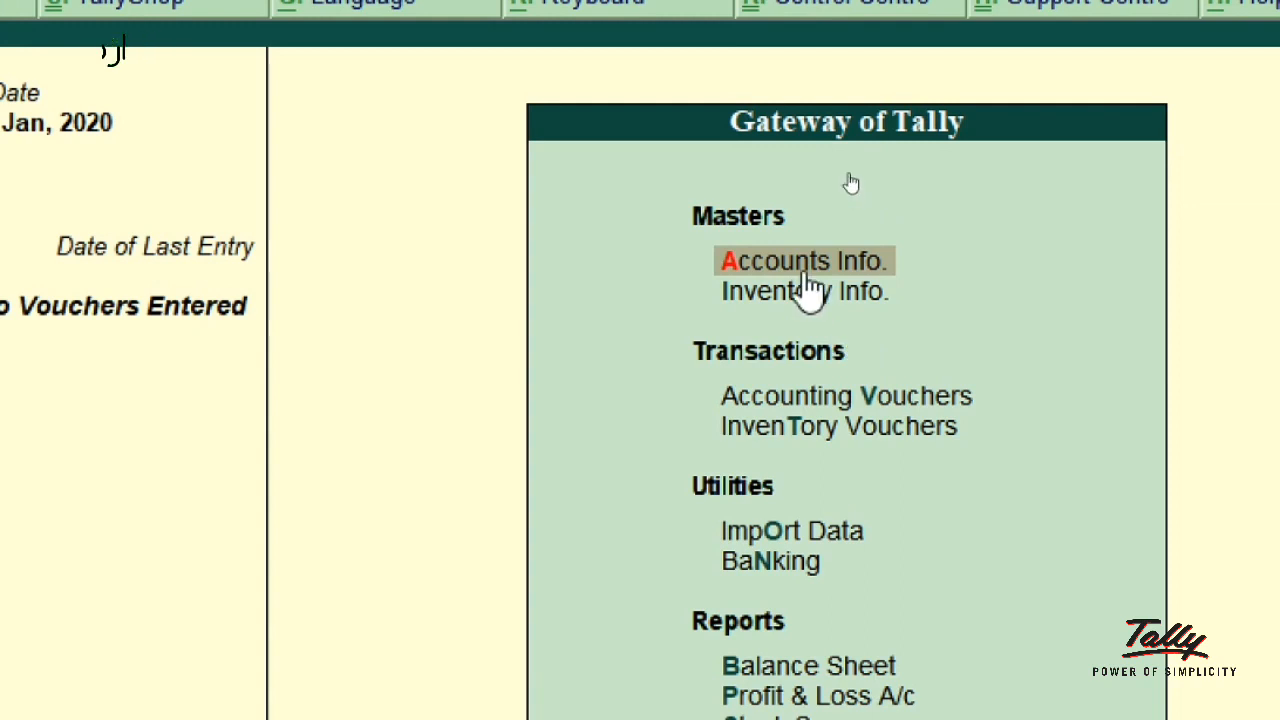
click(806, 270)
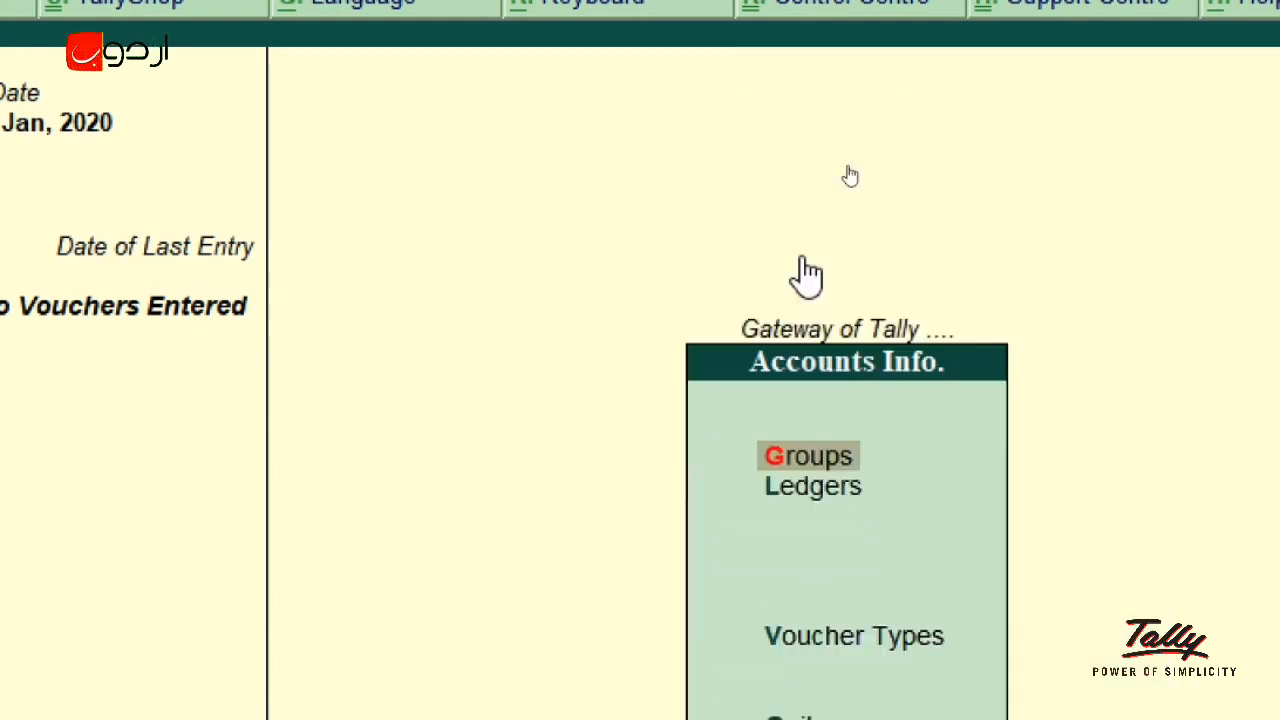
click(801, 490)
click(806, 508)
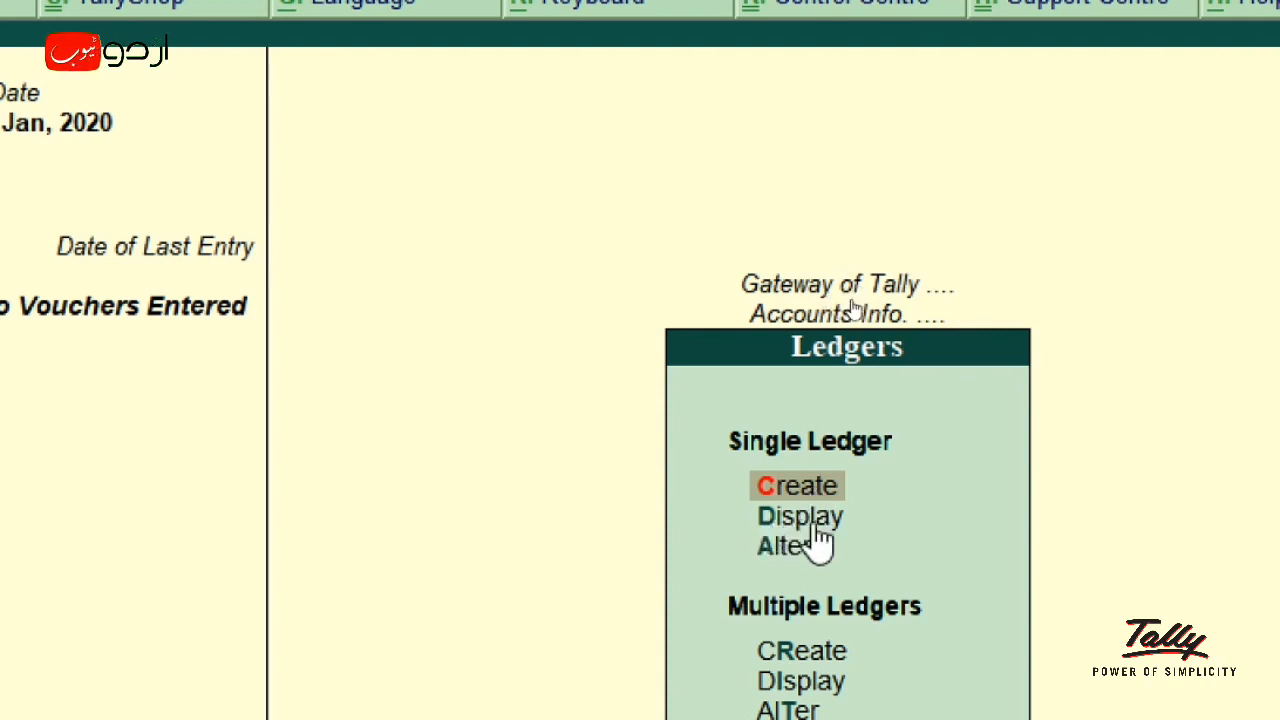
key(Down)
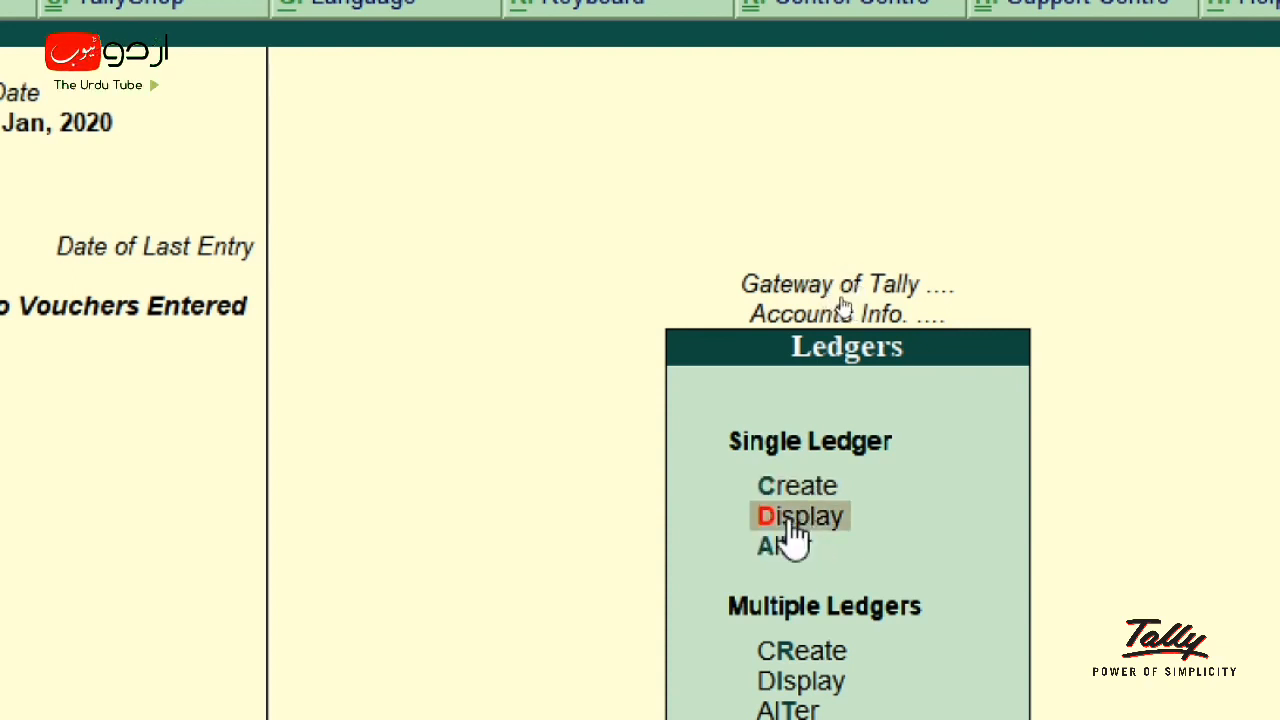
key(Return)
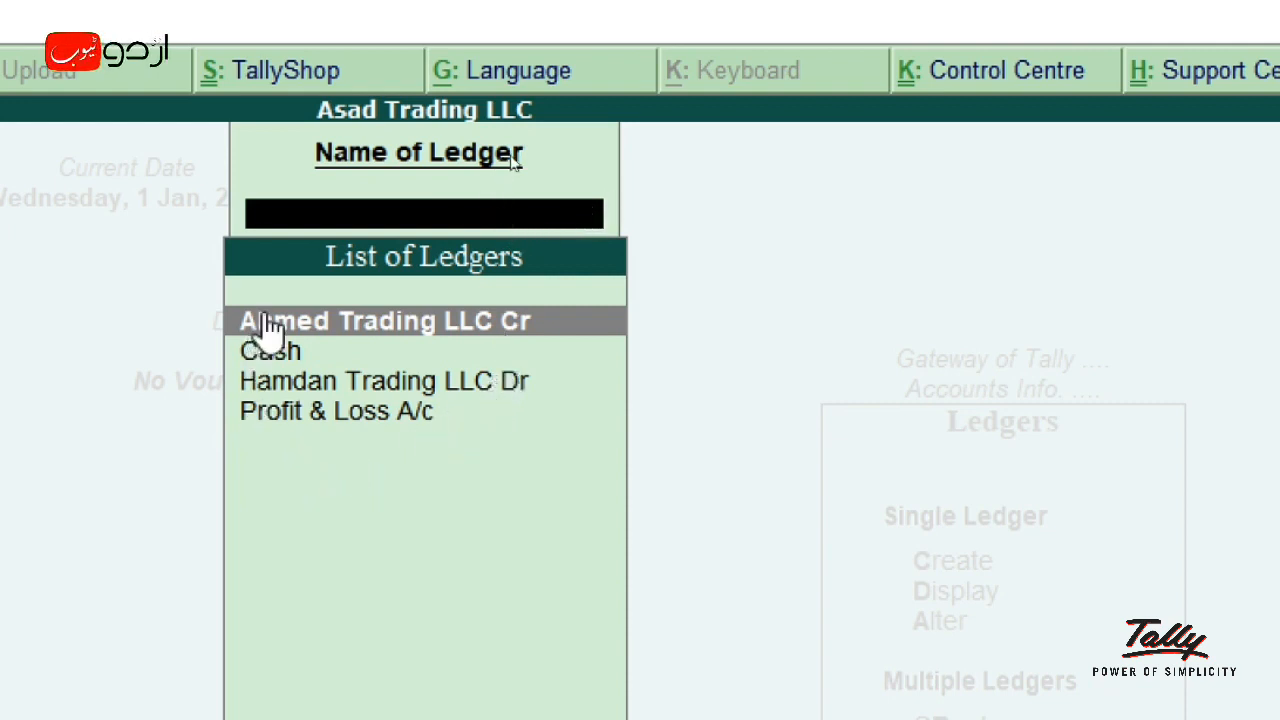
click(368, 384)
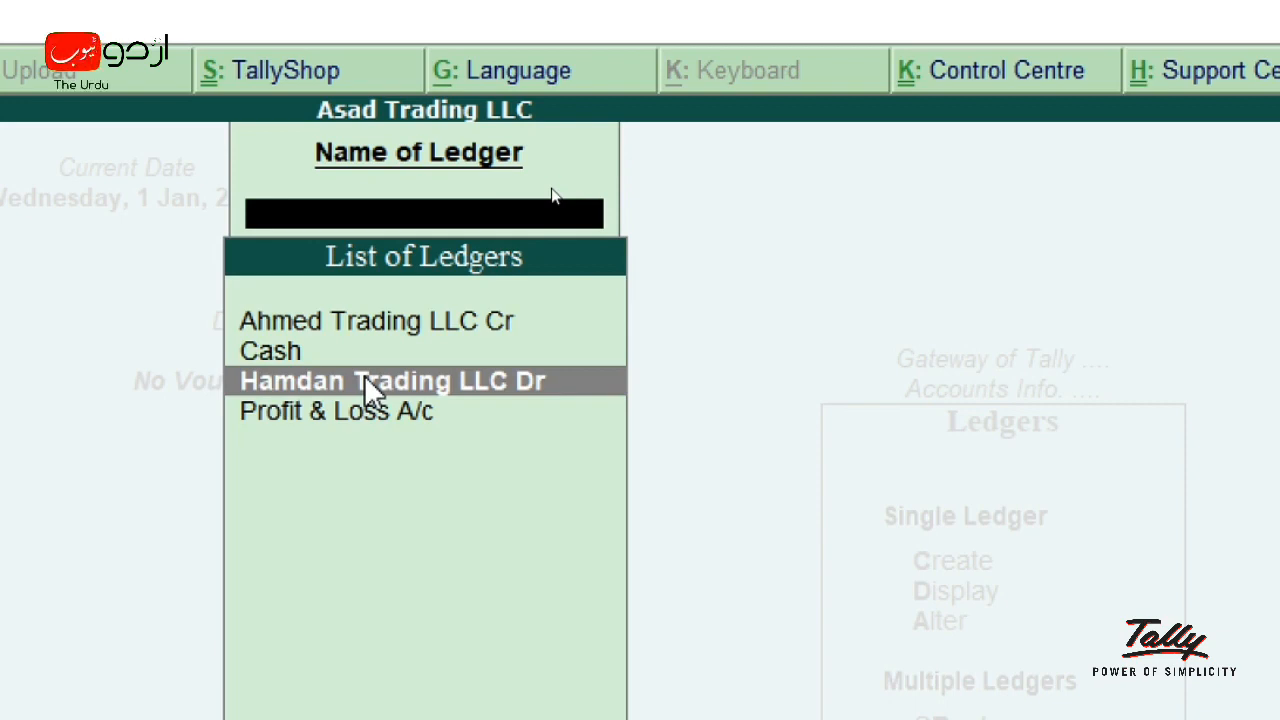
key(Return)
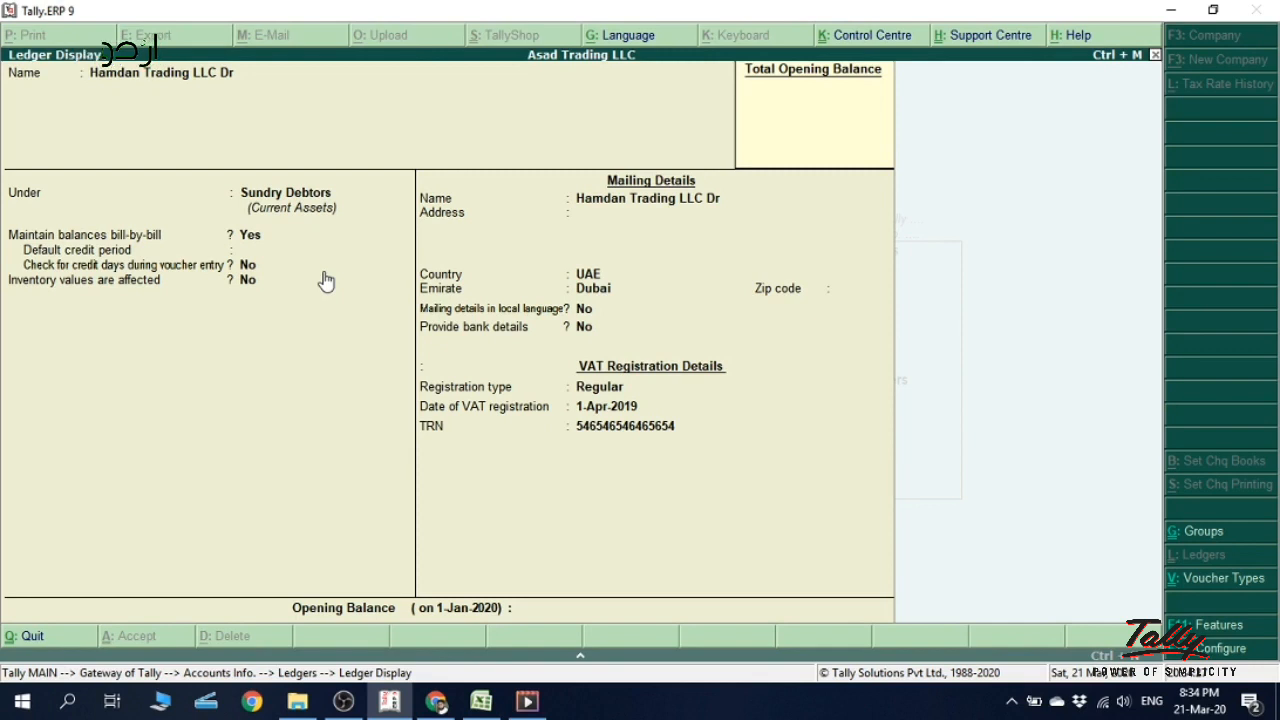
key(Escape)
key(Escape)
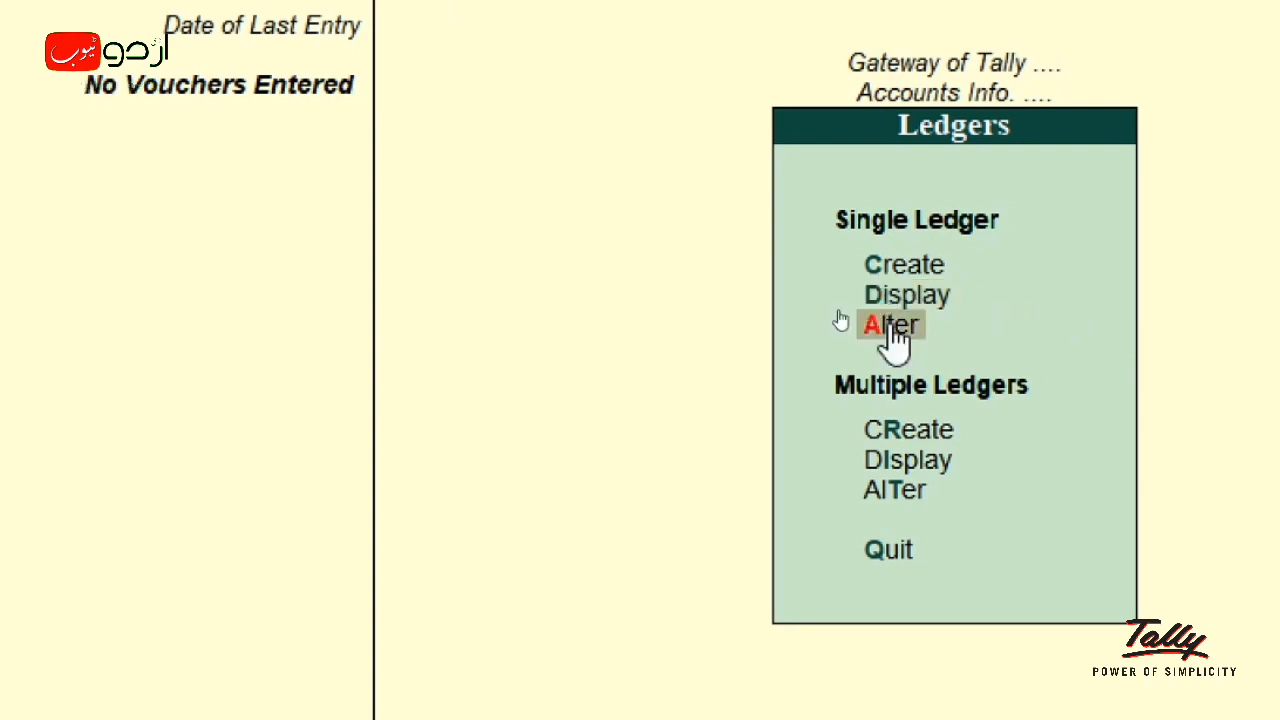
- Open Hamdan Trading LLC Dr in Ledger Alteration, move to Under, then exit unchanged to the Quit? prompt
click(890, 326)
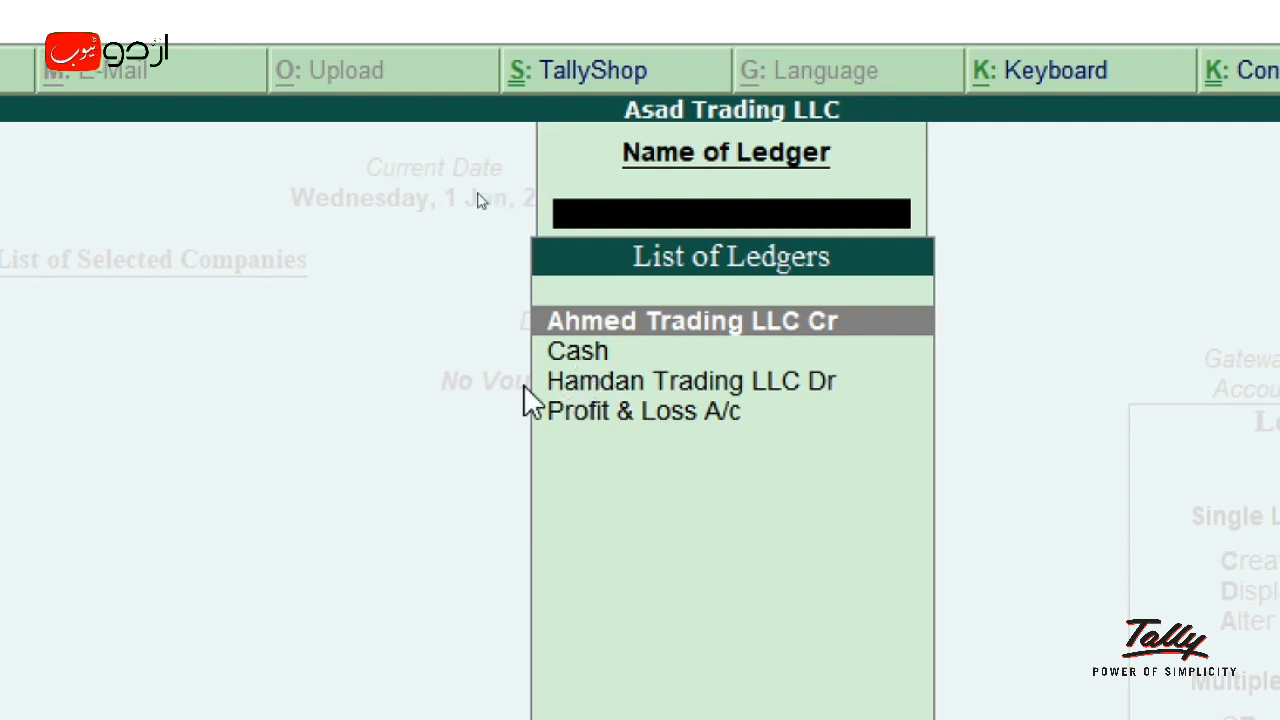
click(697, 386)
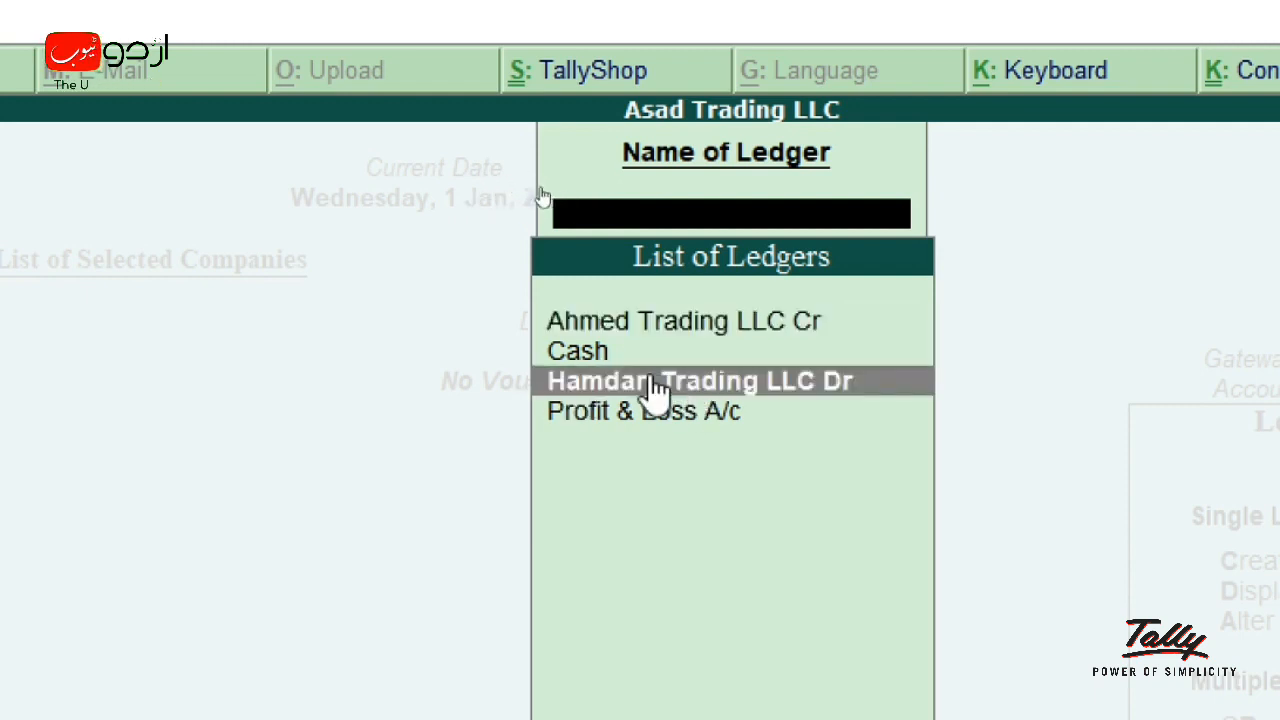
key(Return)
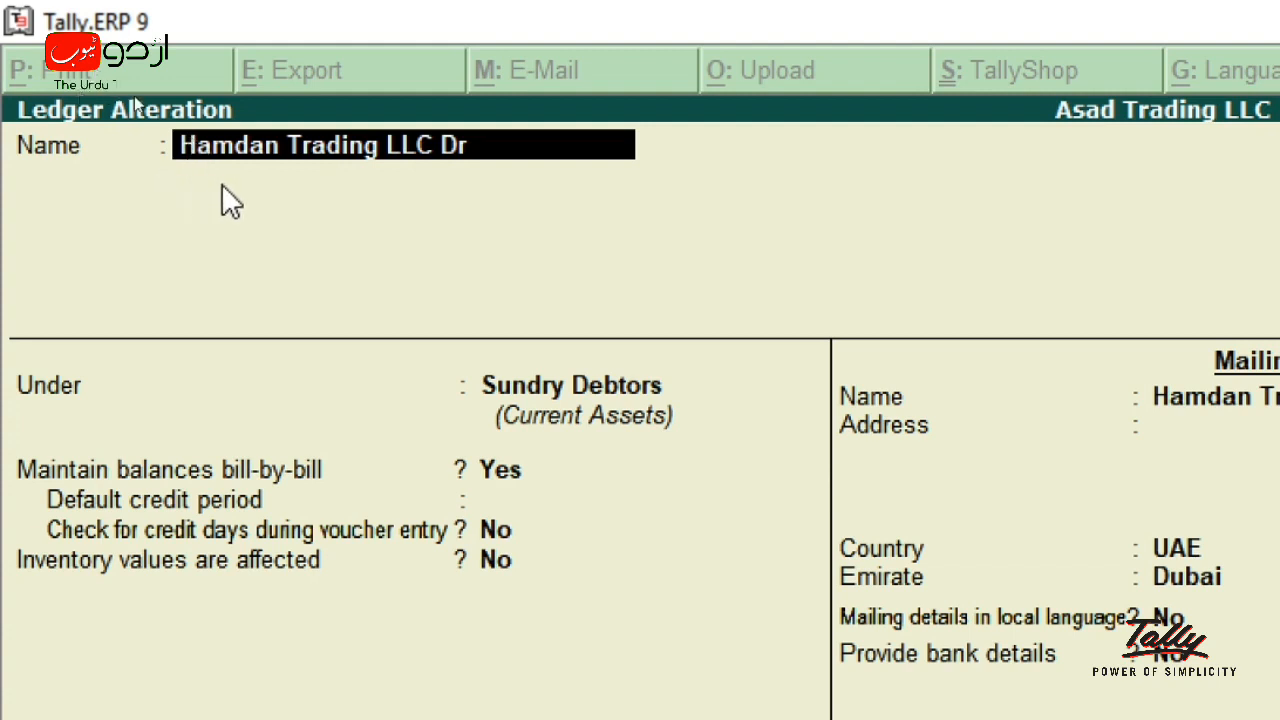
key(Return)
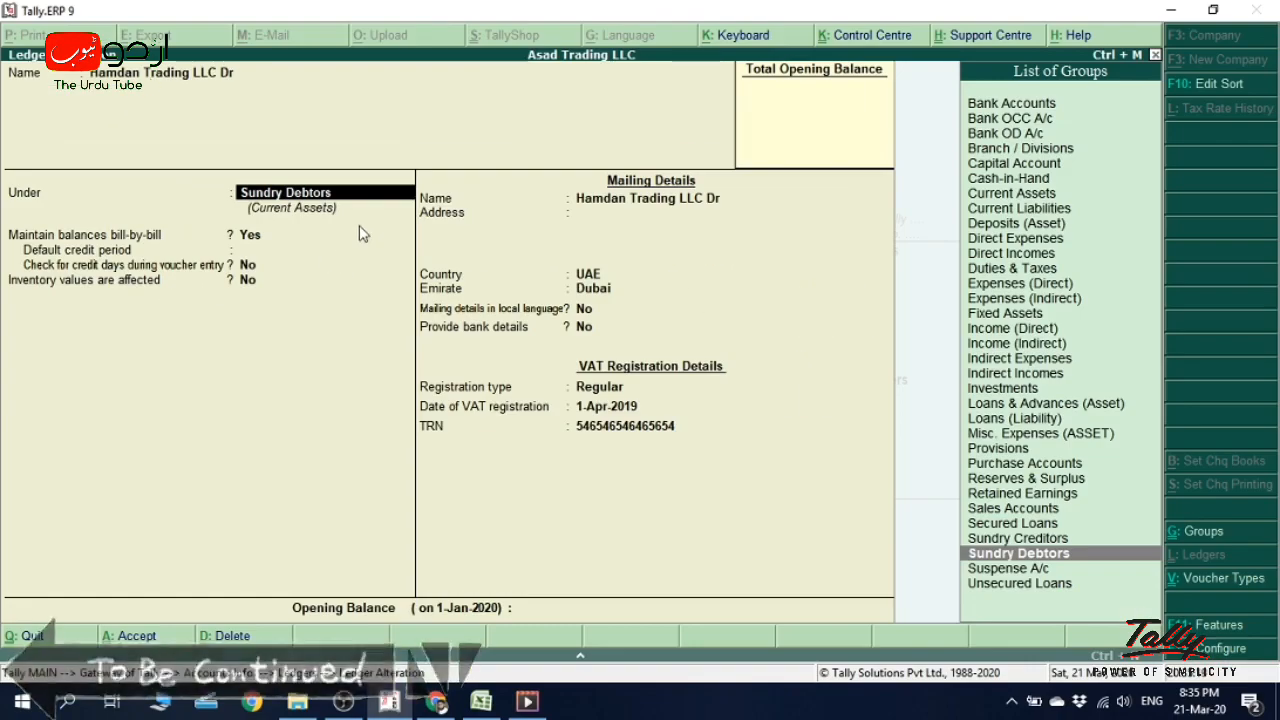
key(Escape)
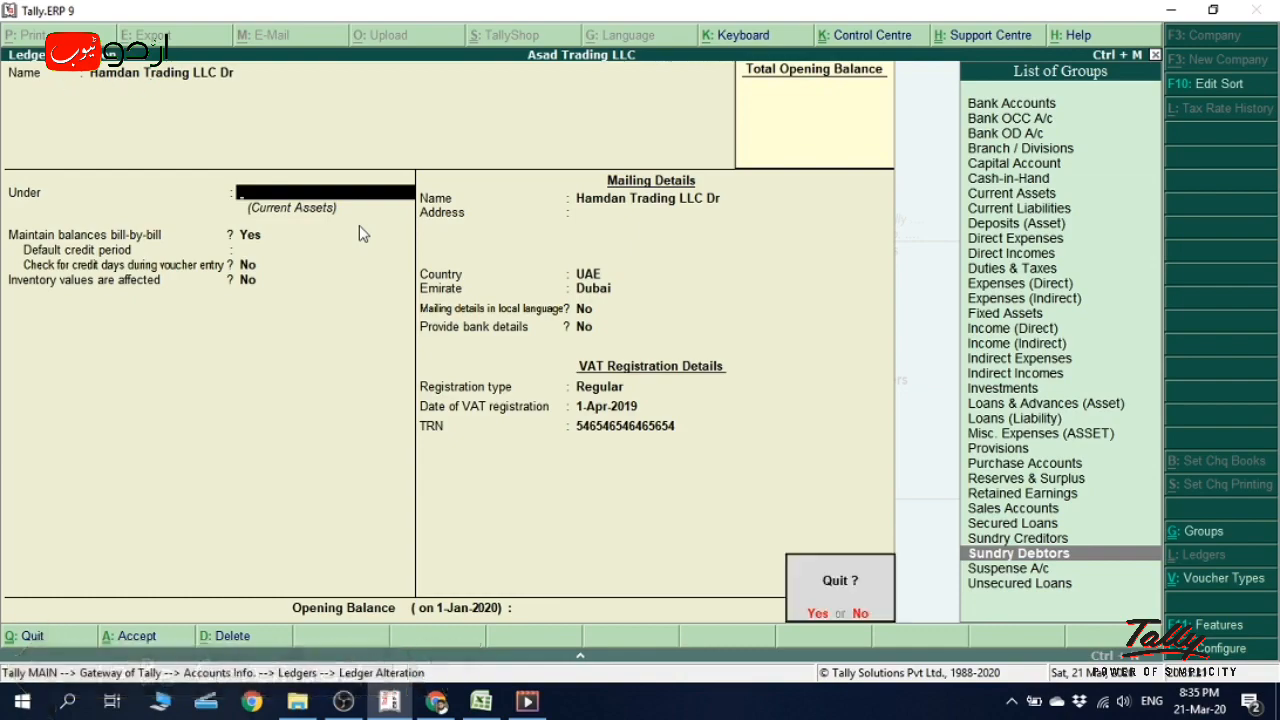